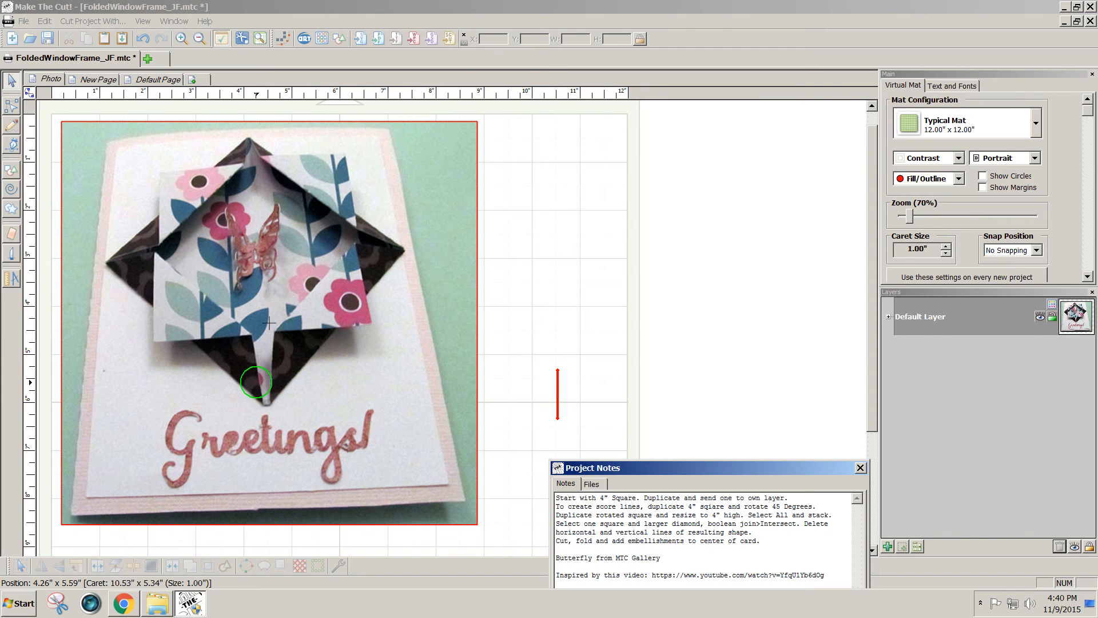
On the project's New Page, insert the Square (Polygons) shape from the basic shapes library
left_click(552, 351)
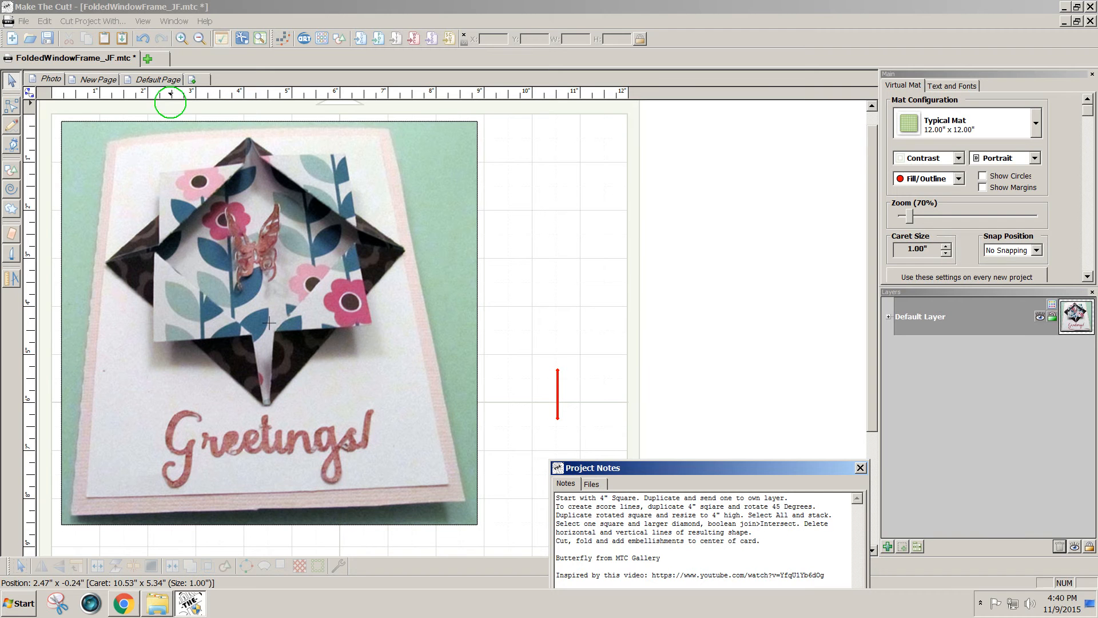
left_click(99, 79)
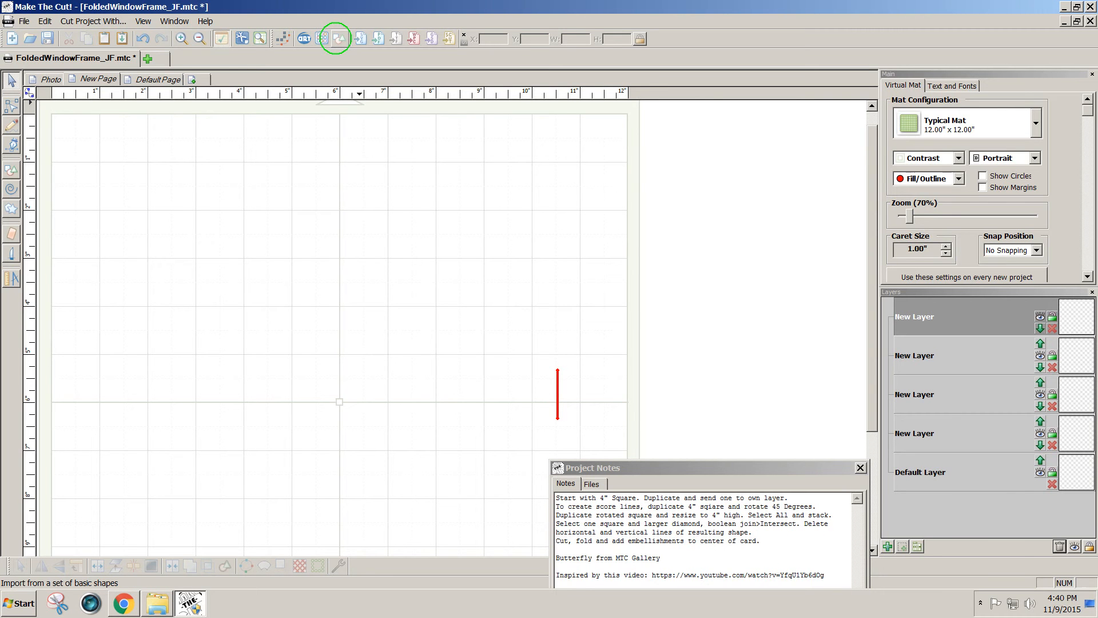
left_click(339, 39)
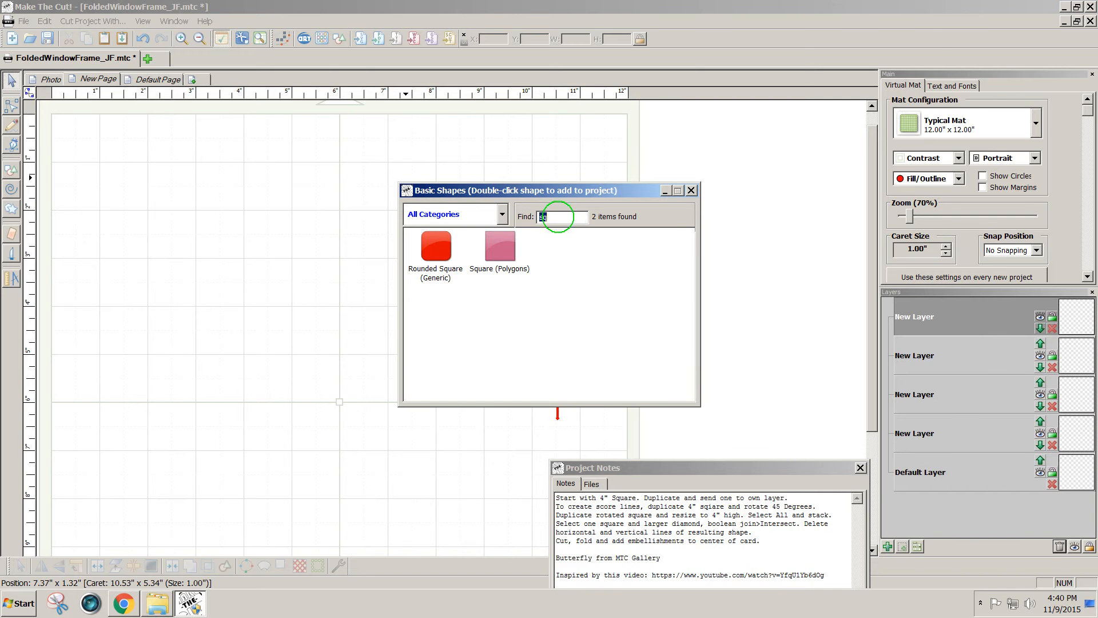
double_click(500, 244)
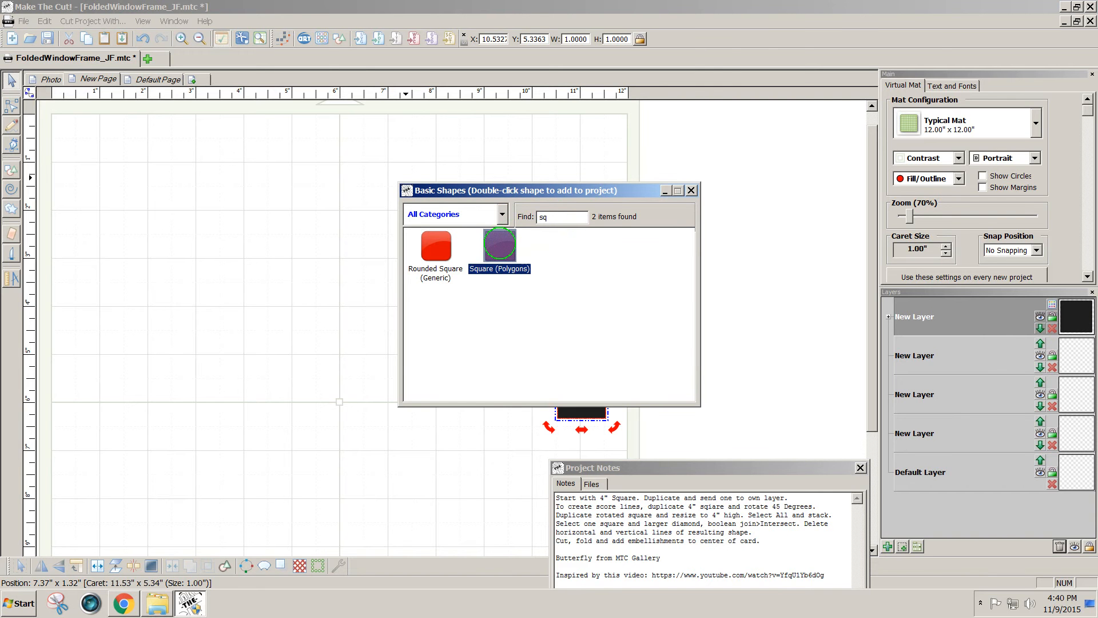
left_click(691, 190)
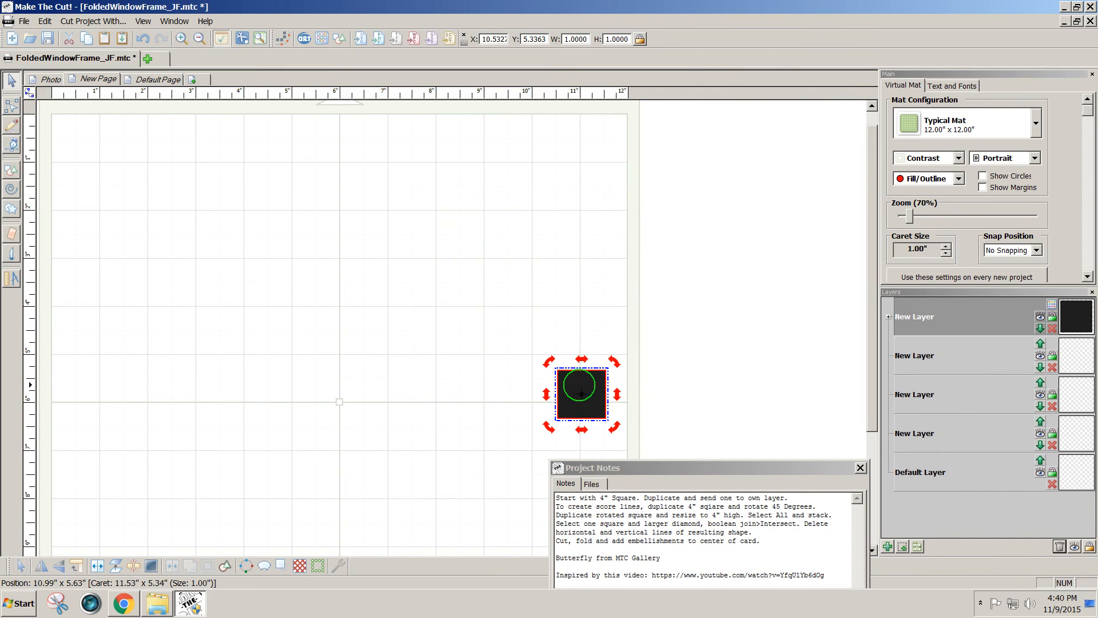
Move the square near the middle of the mat, to about X 5.65, Y 3.85, and colour its layer light green
left_click_drag(581, 389, 347, 322)
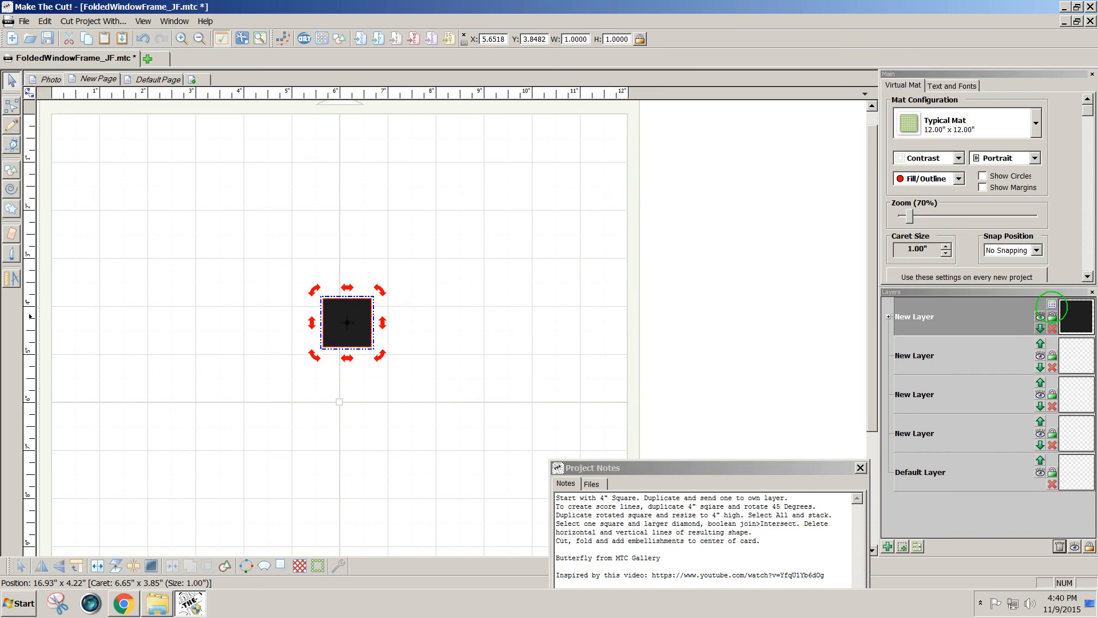
left_click(1052, 304)
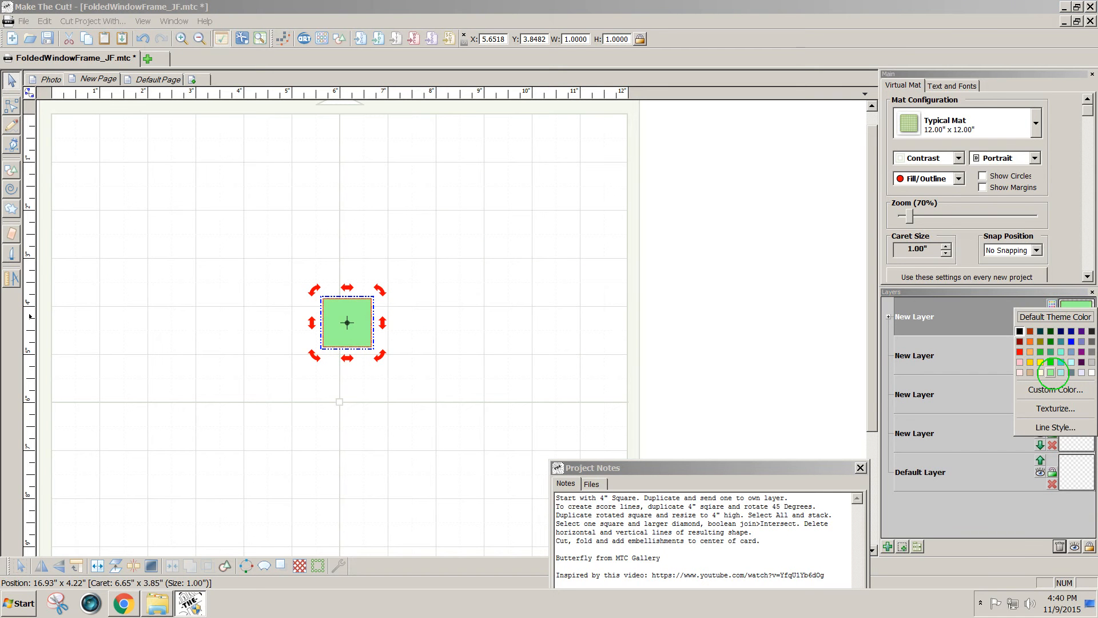
left_click(1050, 373)
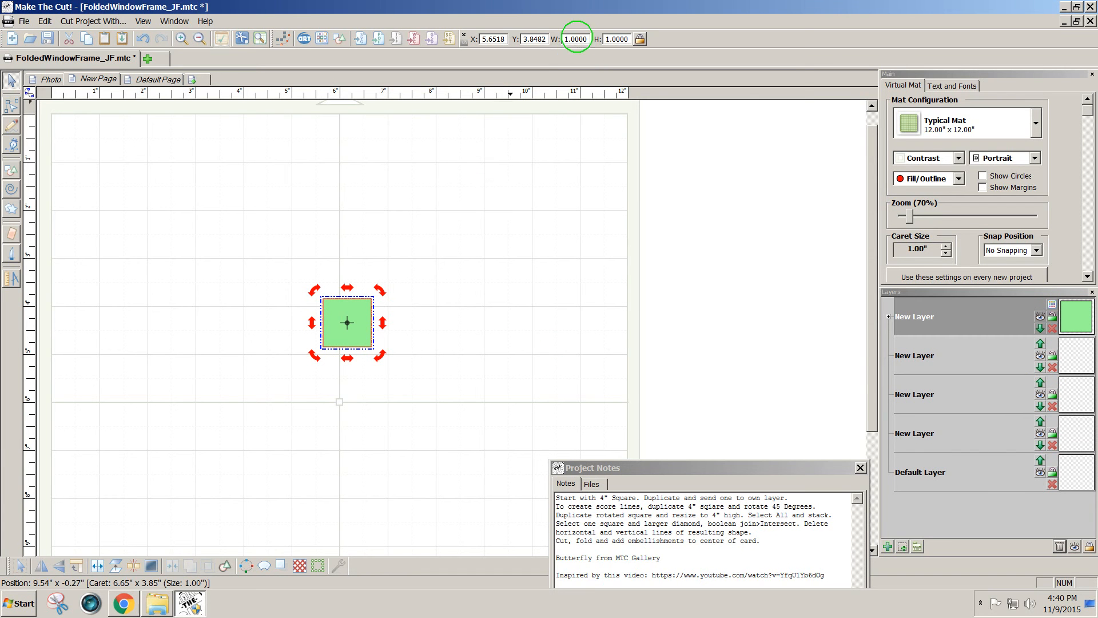
Set the square's height to 4 inches with proportions kept, and move it to about X 3.83, Y 2.50
left_click(584, 38)
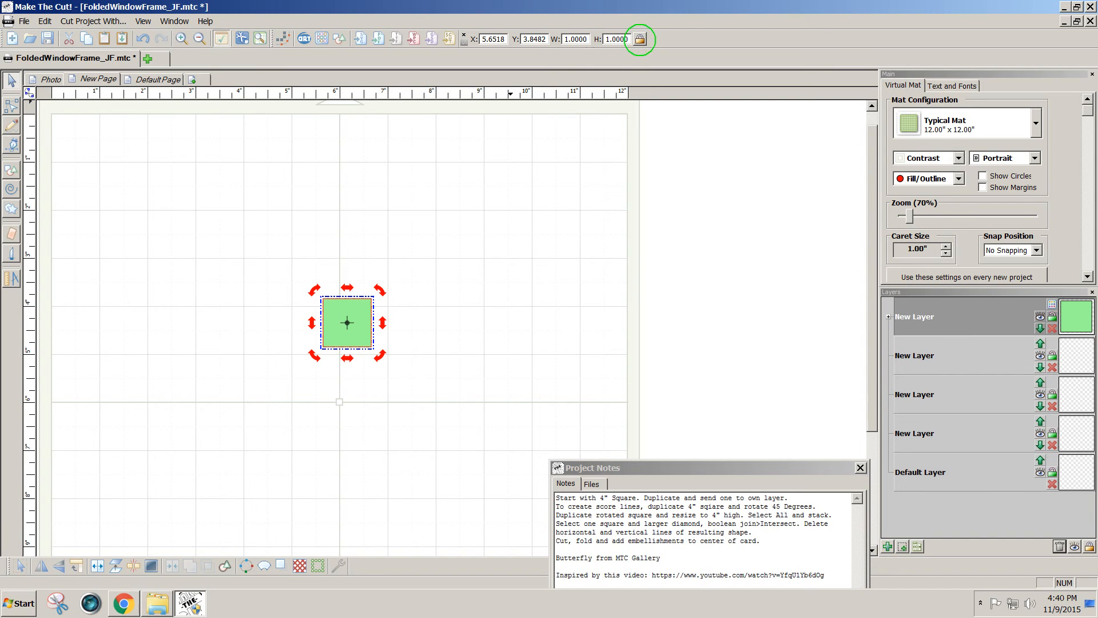
left_click_drag(629, 38, 596, 37)
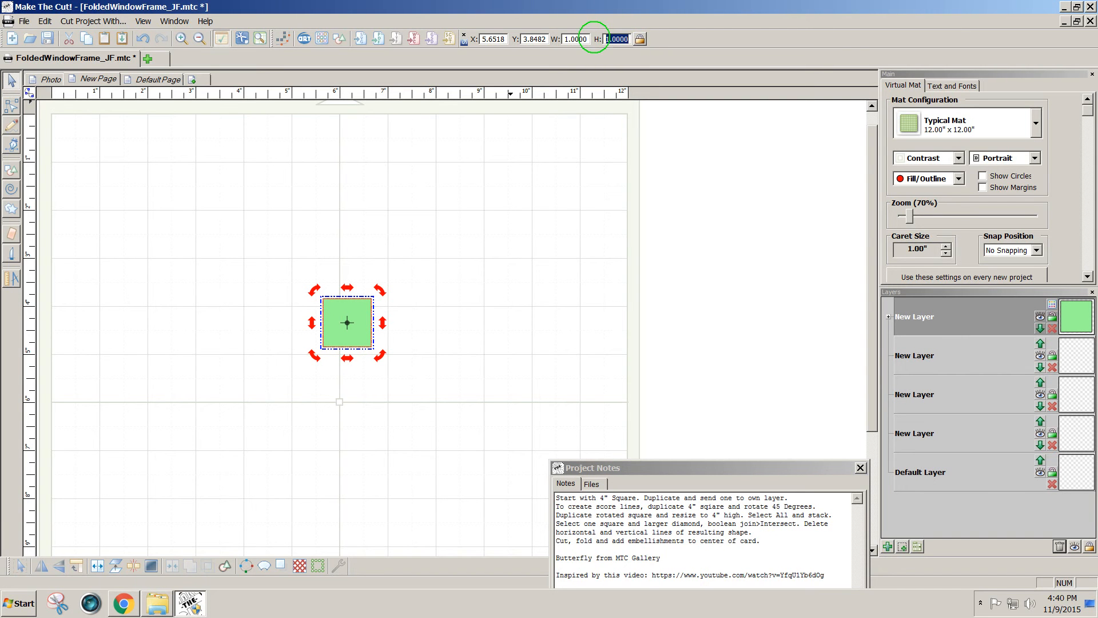
type("4")
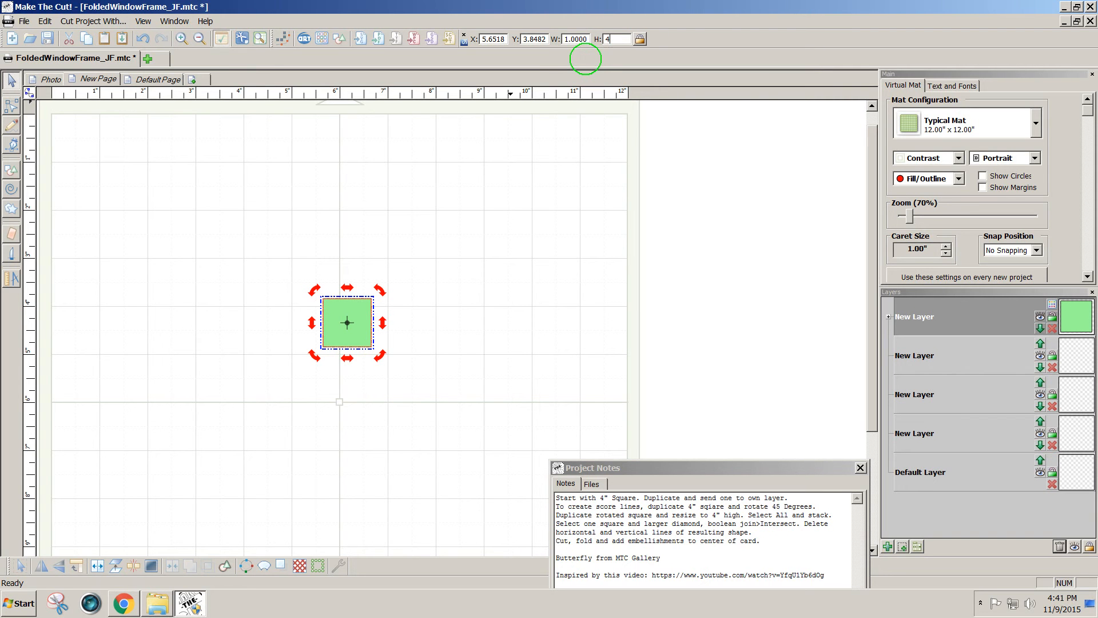
key("Return")
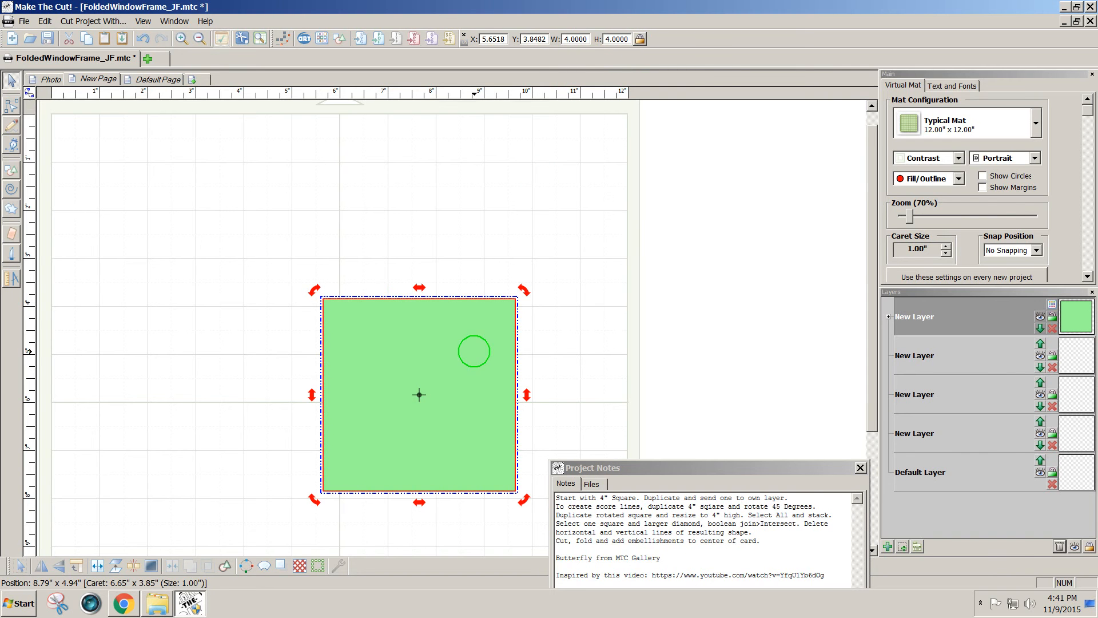
left_click(475, 357)
left_click_drag(474, 357, 387, 292)
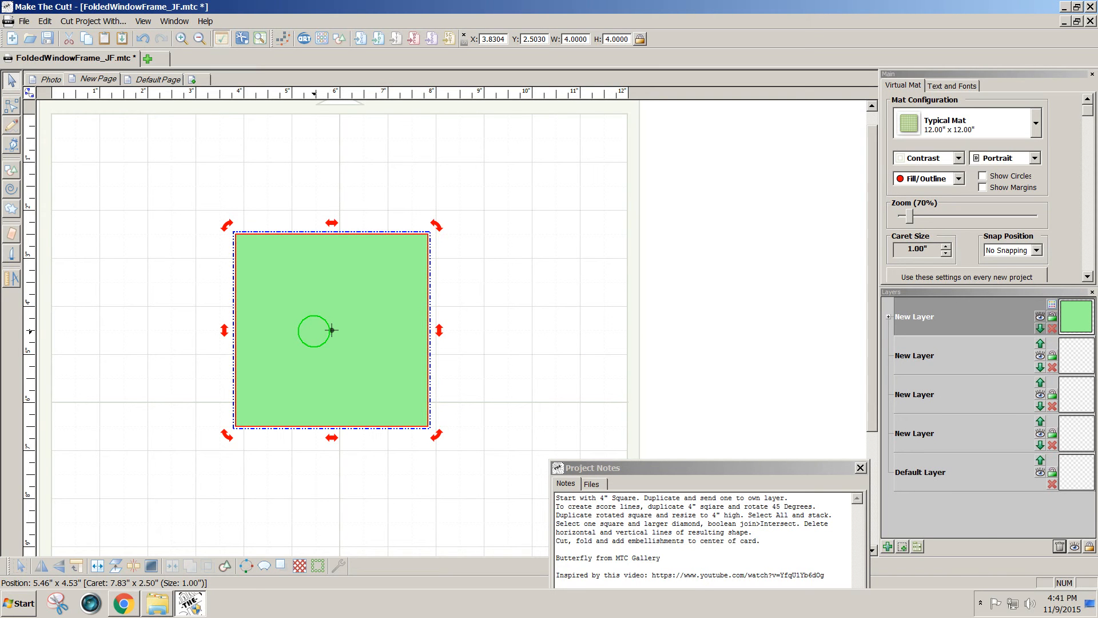
Create a duplicate of the 4-inch square offset from the original, and undo that duplication
left_click_drag(332, 330, 447, 323)
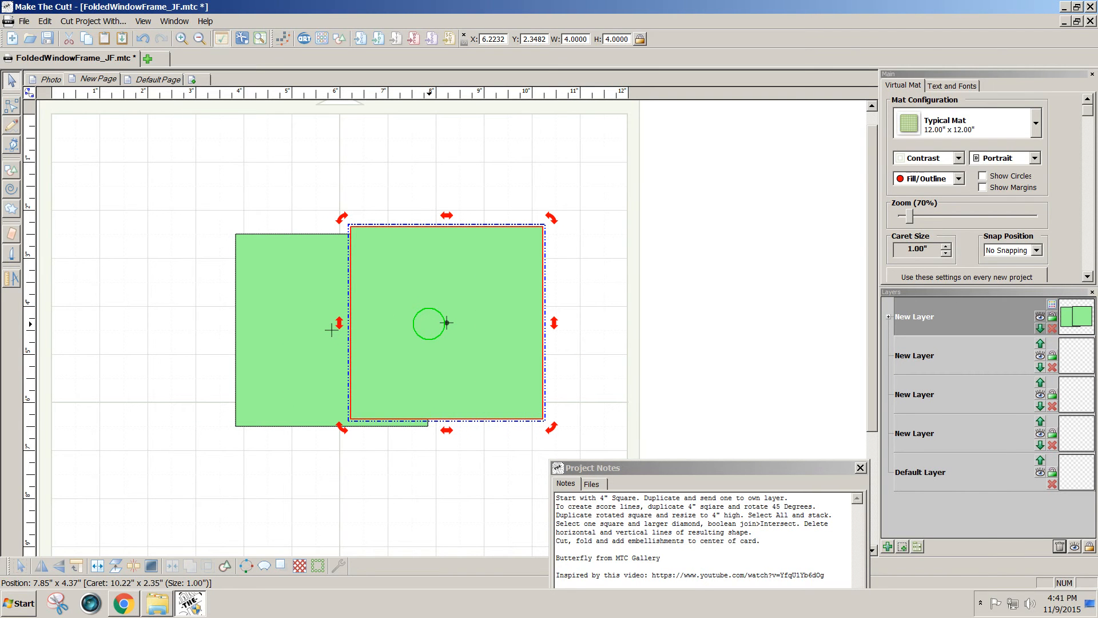
key("ctrl+z")
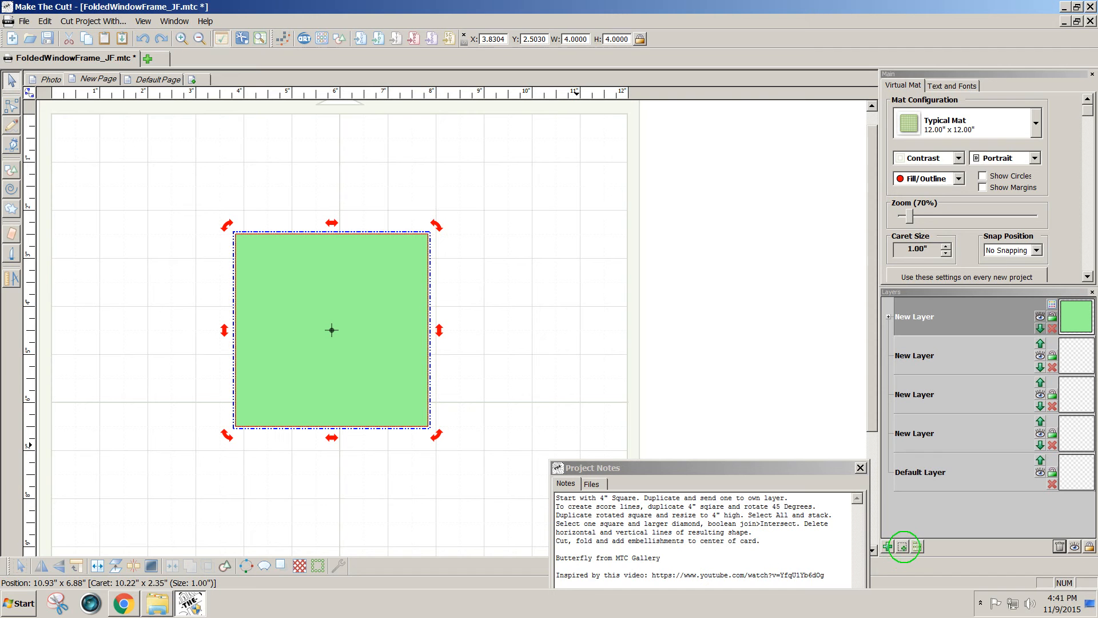
Duplicate the layer holding the 4-inch square and select the square on the uppermost layer
left_click(903, 547)
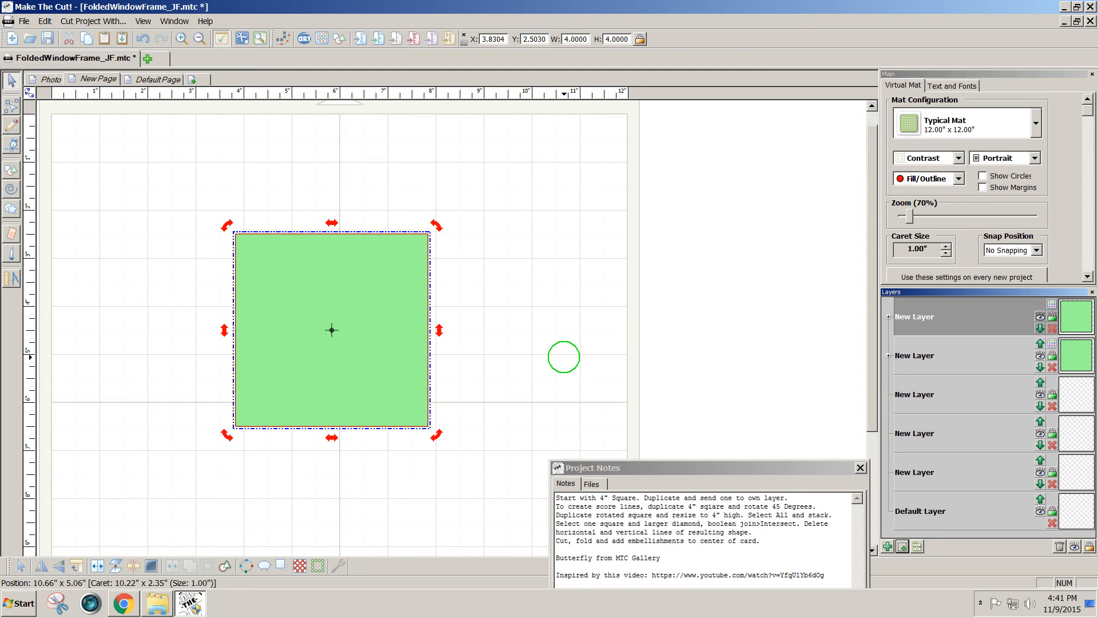
left_click(564, 357)
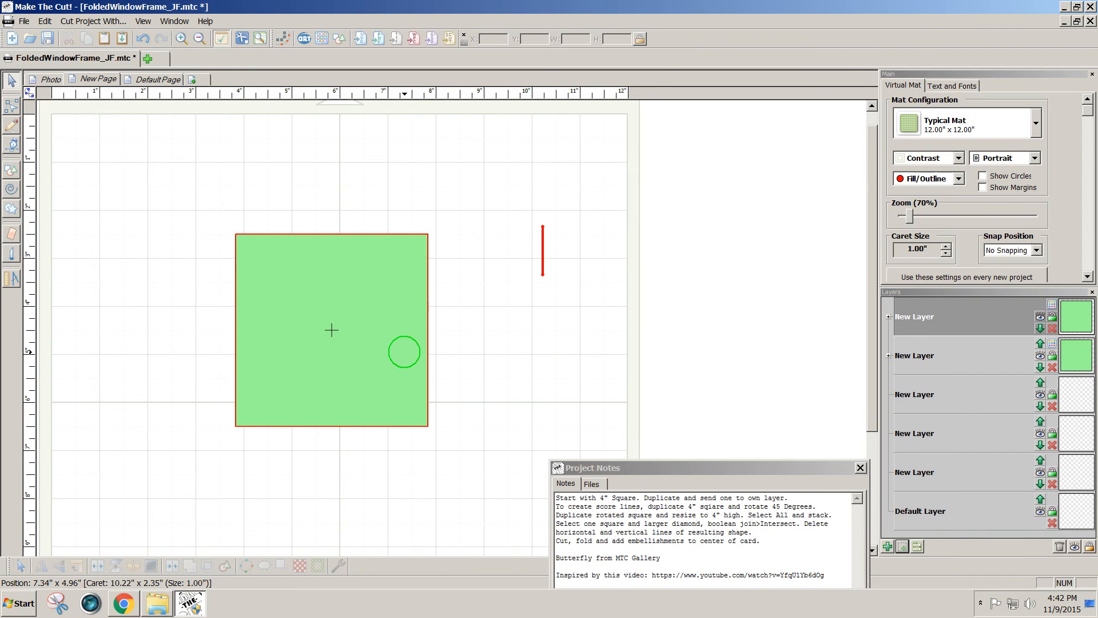
left_click(364, 341)
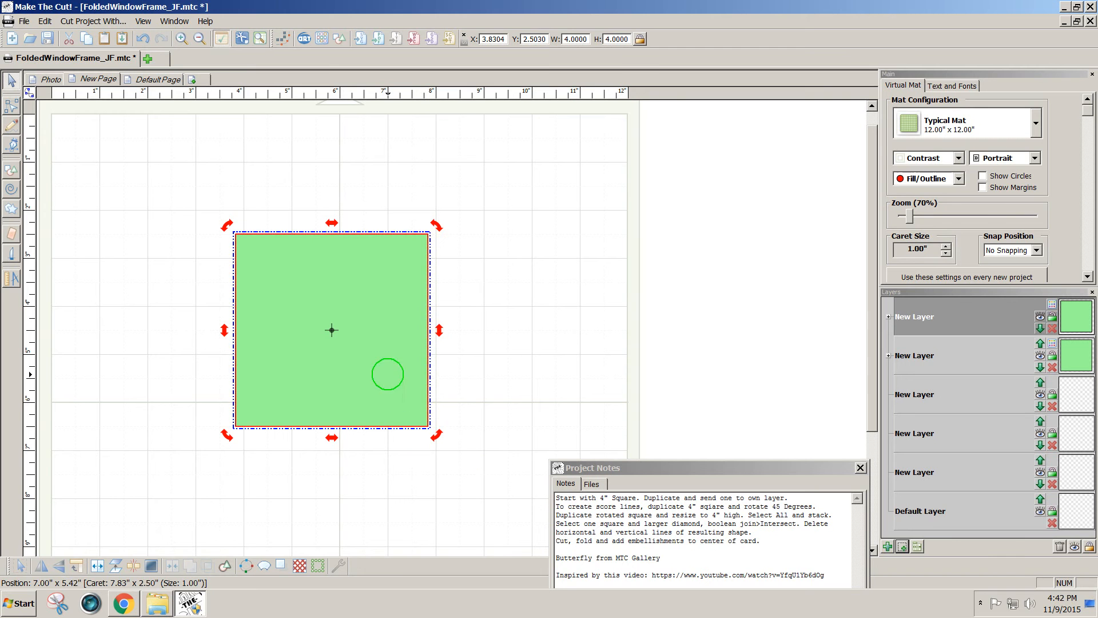
Cycle the selected square's handles through their transform modes, ending on the rotation handles
left_click(388, 422)
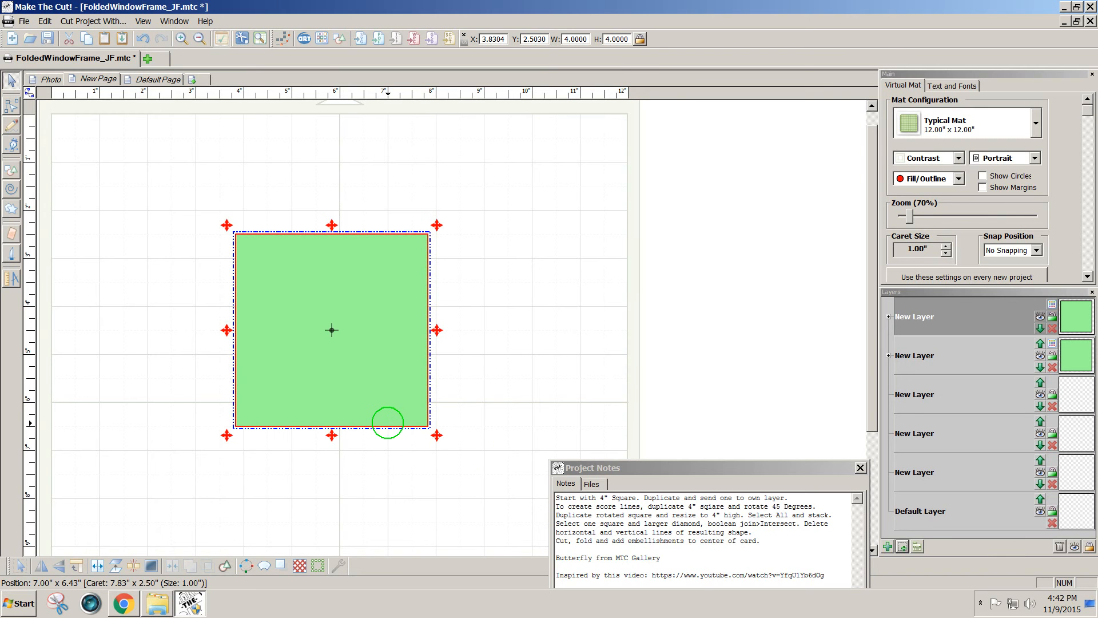
left_click(387, 422)
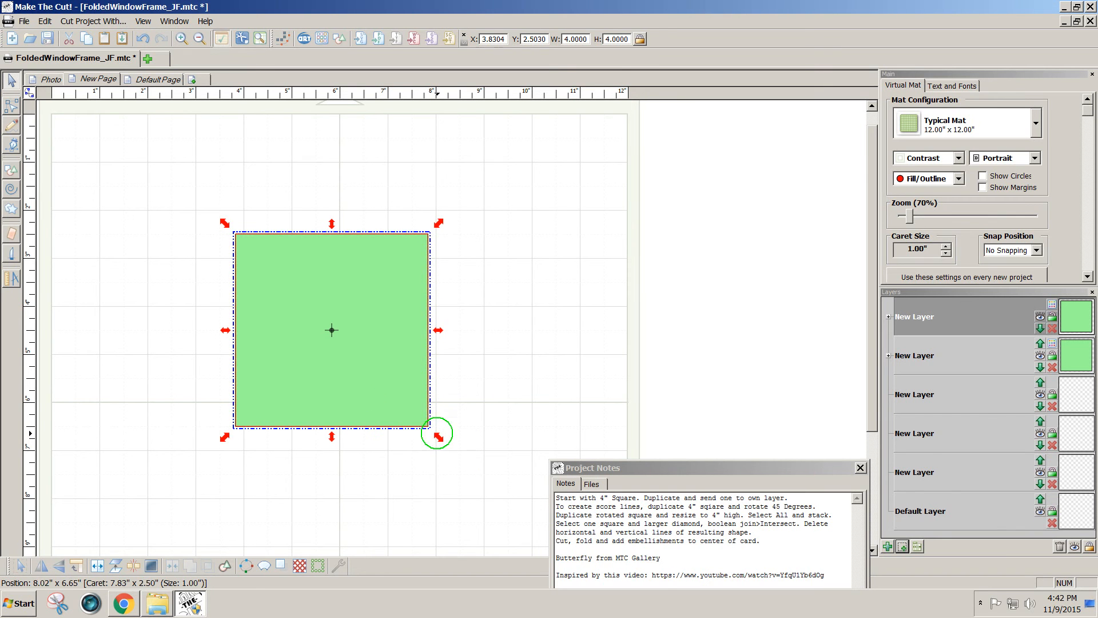
left_click(391, 397)
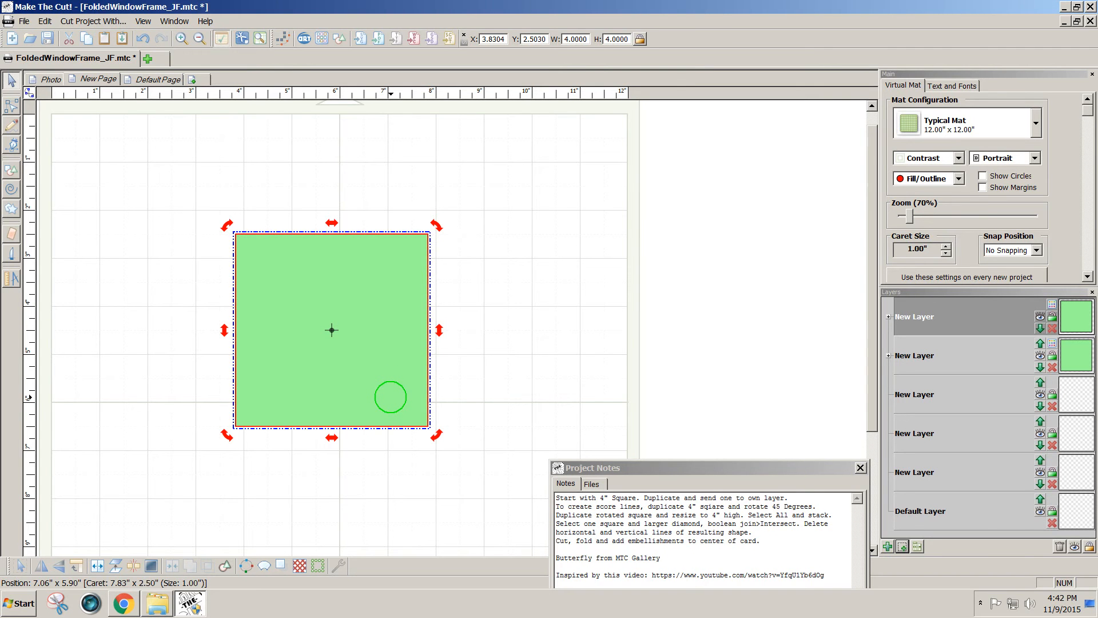
left_click(390, 397)
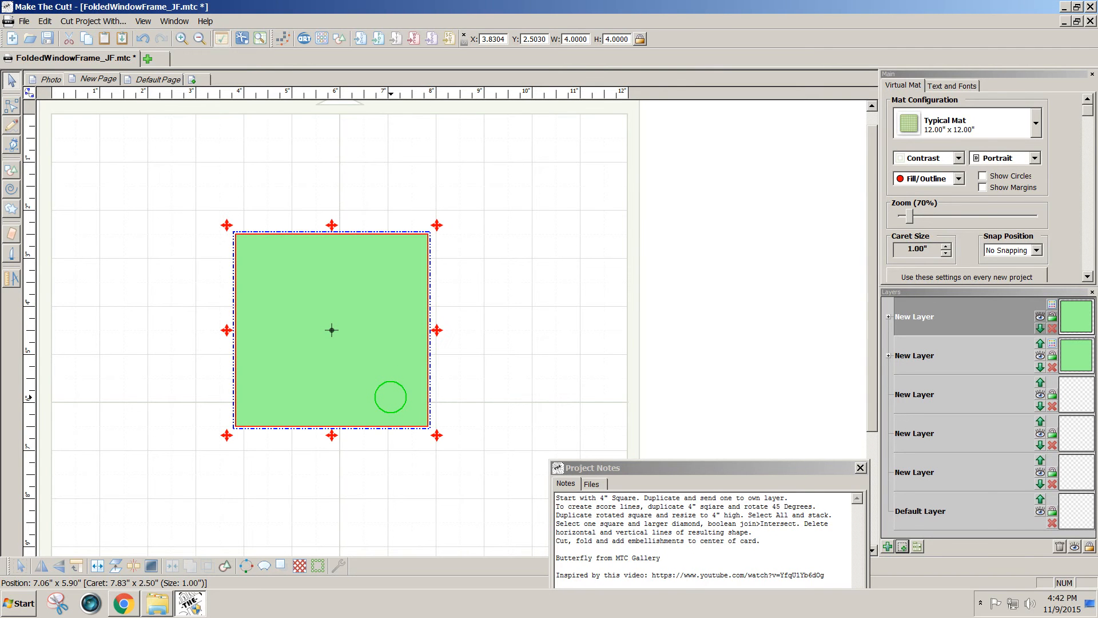
left_click(390, 397)
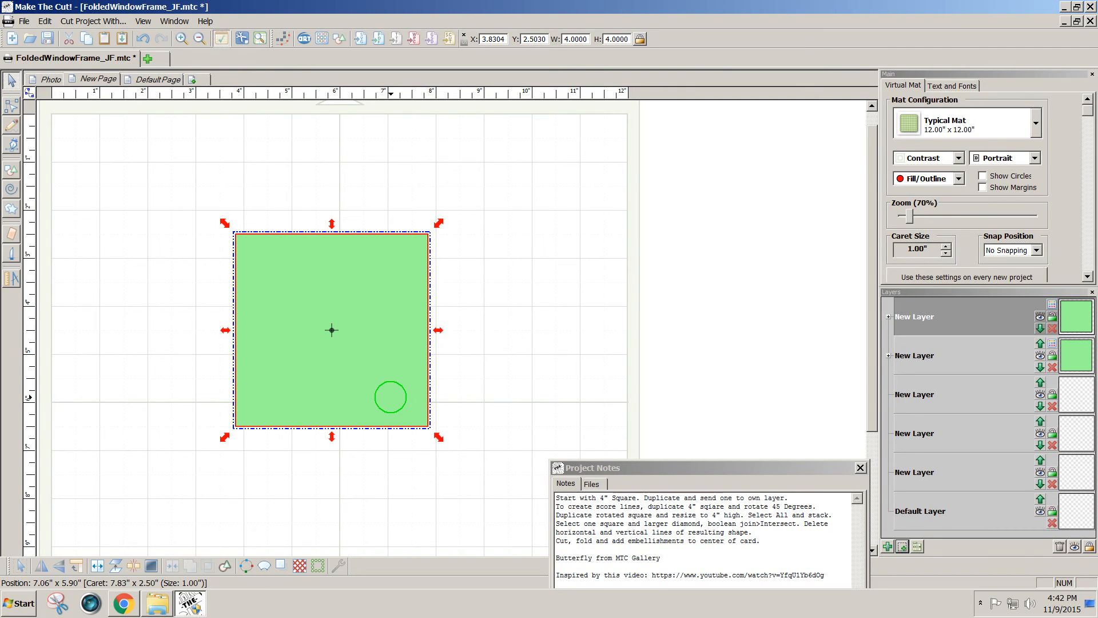
left_click(390, 397)
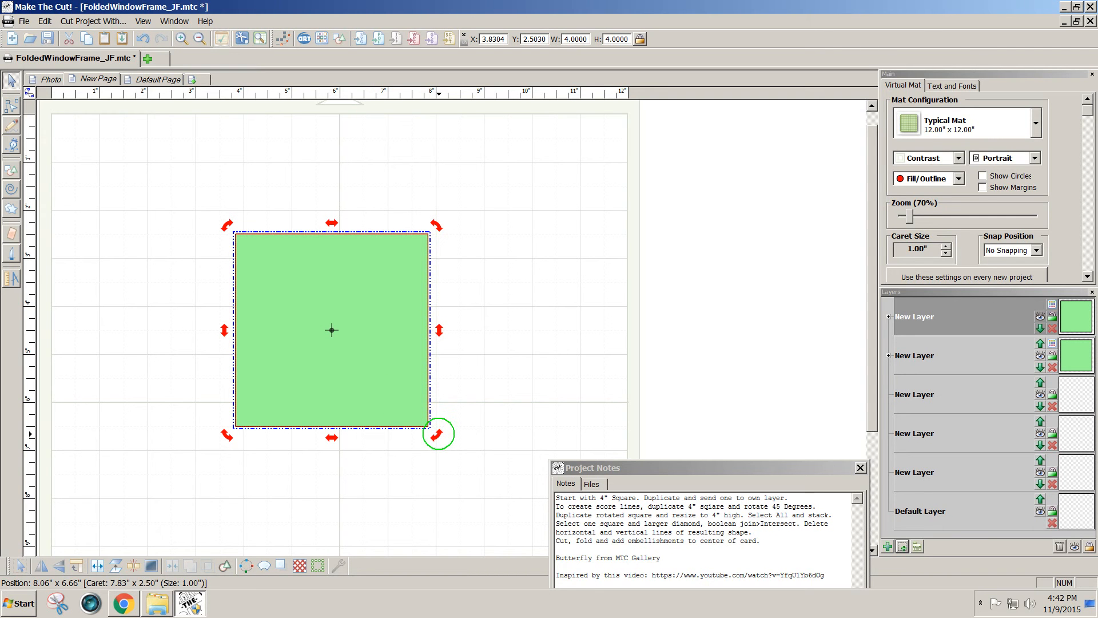
Add a copy of the square rotated 45 degrees, and a copy of that diamond resized to 4 inches high
left_click_drag(438, 434, 347, 478)
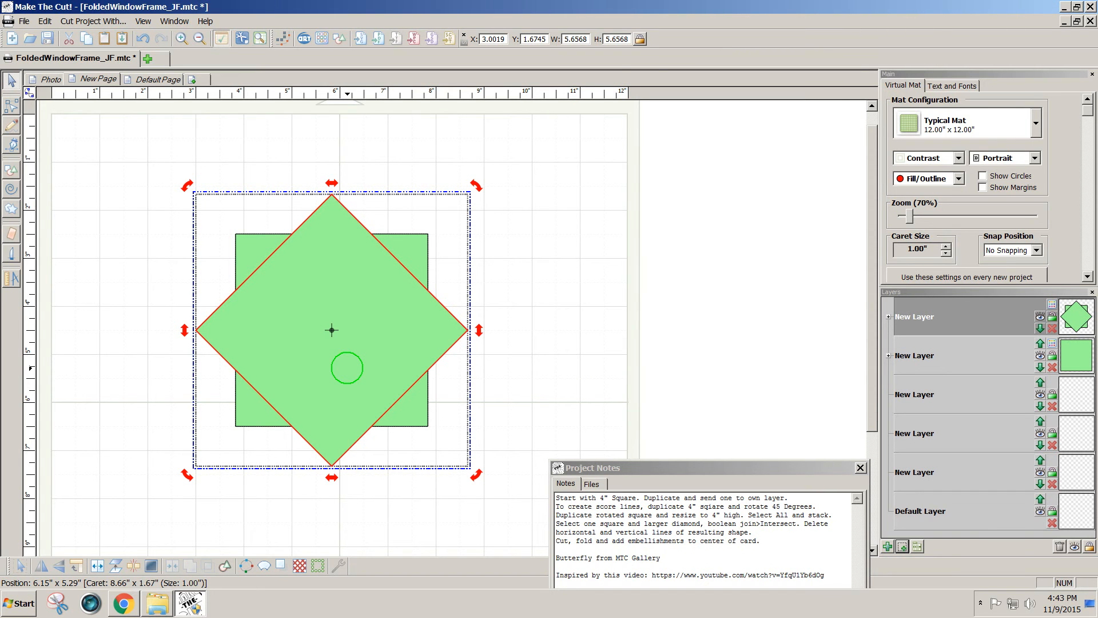
left_click(629, 40)
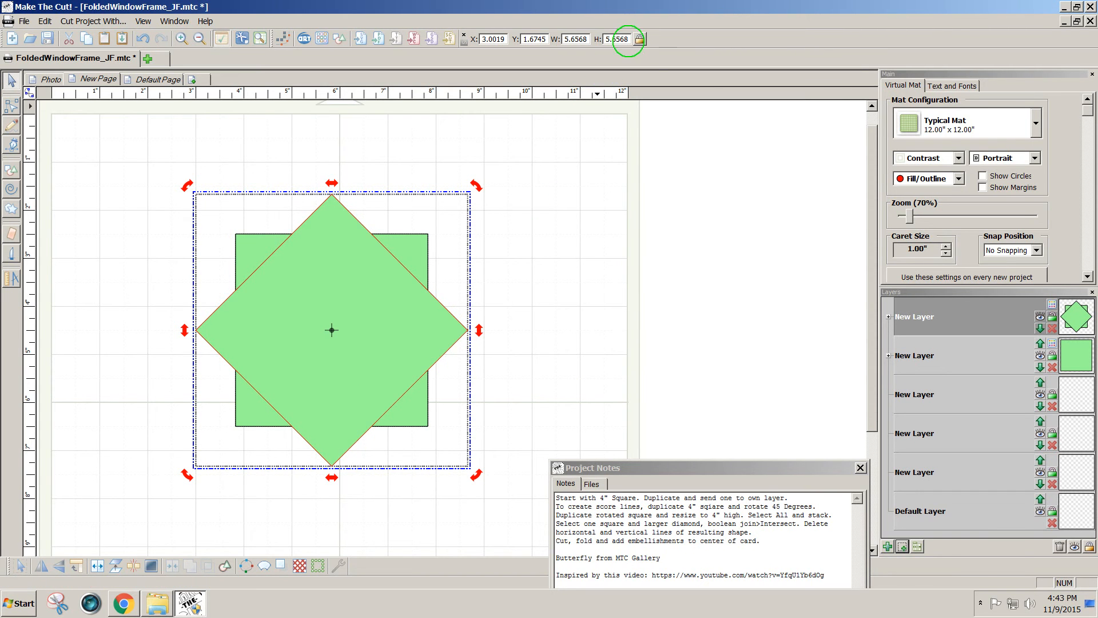
left_click_drag(628, 40, 589, 41)
type("4")
key("Return")
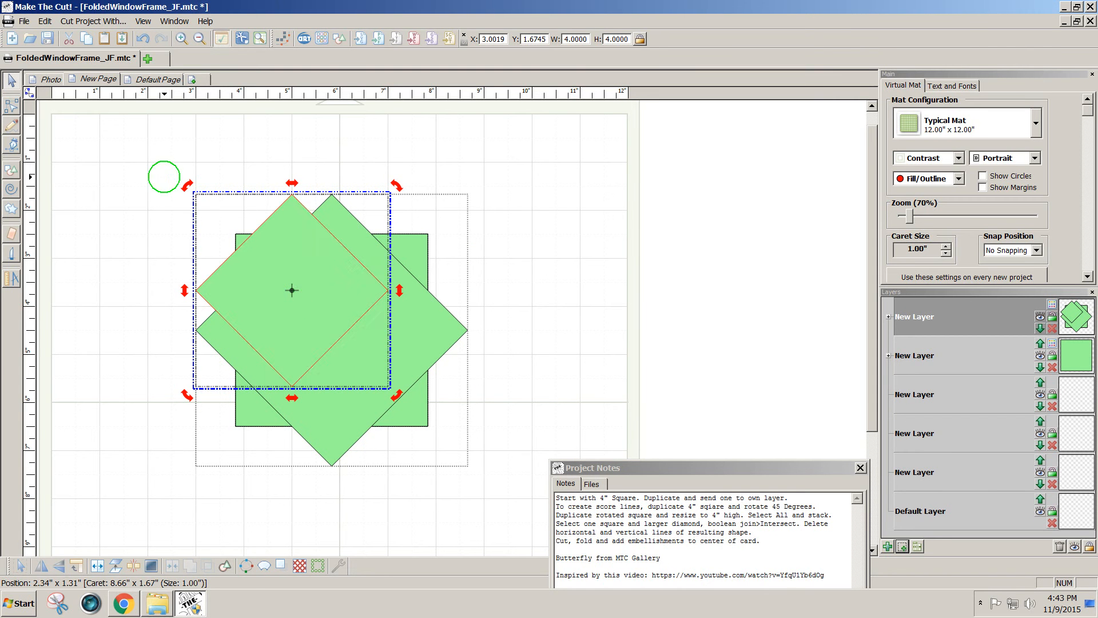
Select all the squares and diamonds and stack them on a common centre
left_click_drag(135, 150, 483, 499)
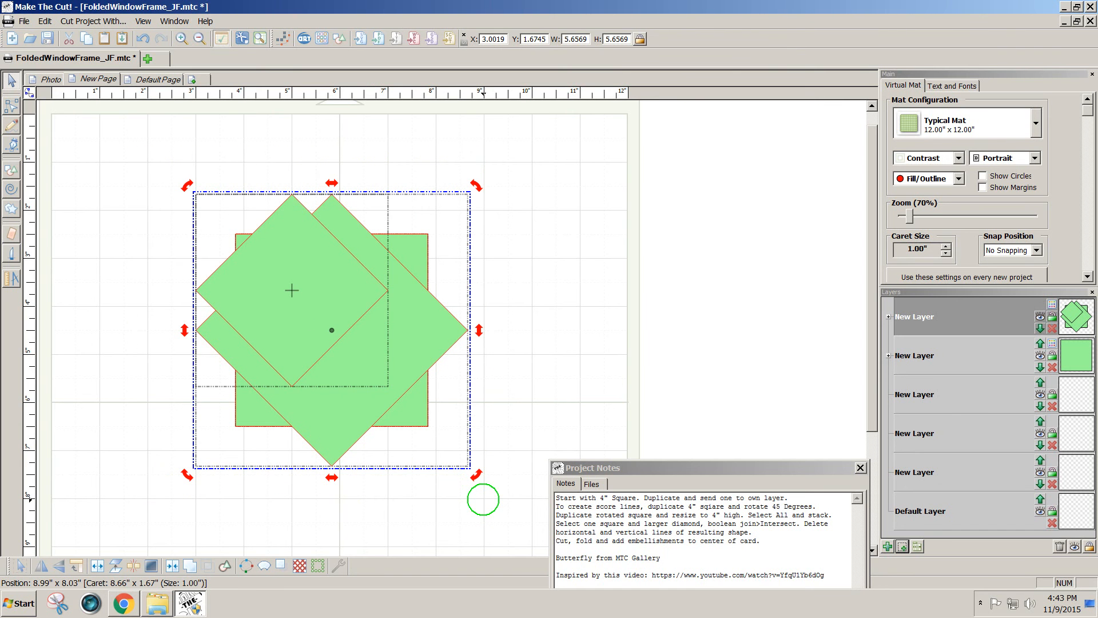
key("s")
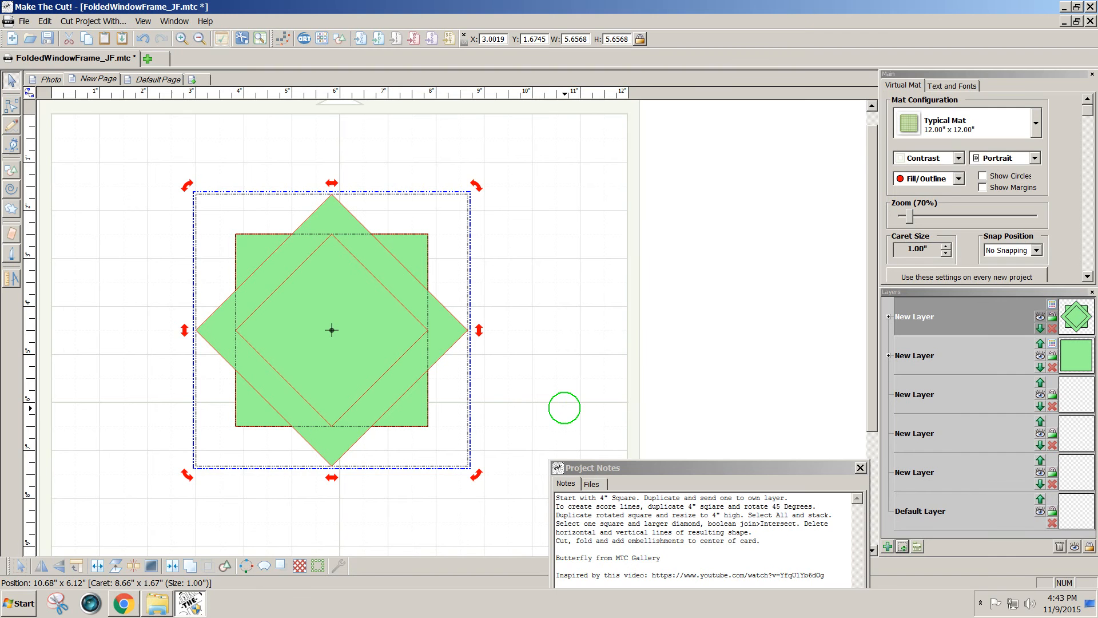
left_click(564, 408)
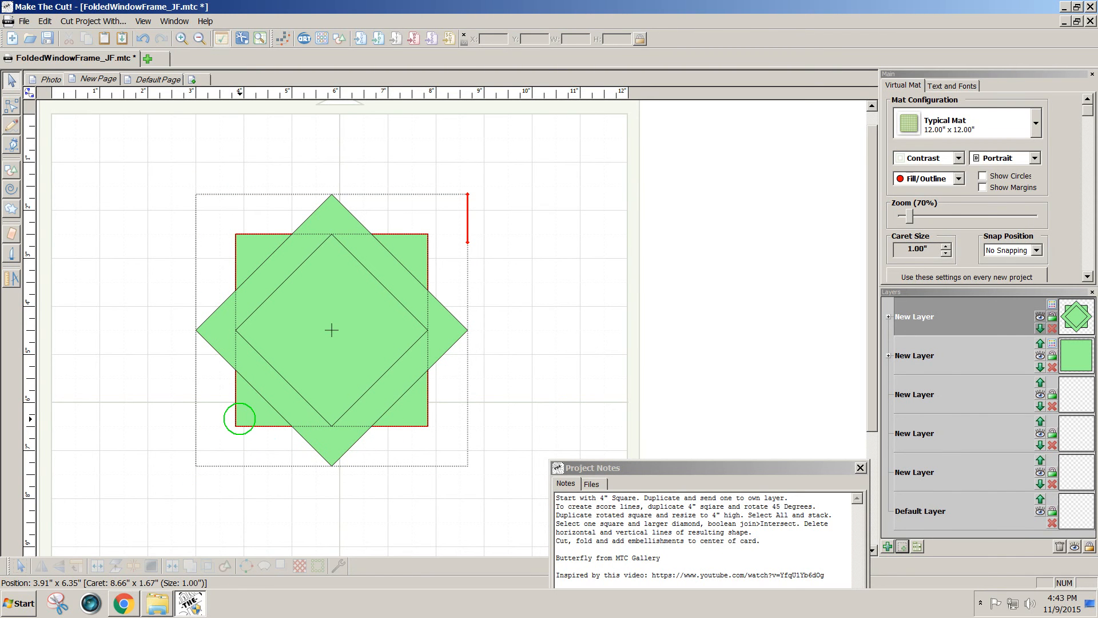
Join one 4-inch square and the larger diamond with a boolean Intersect
left_click(239, 419)
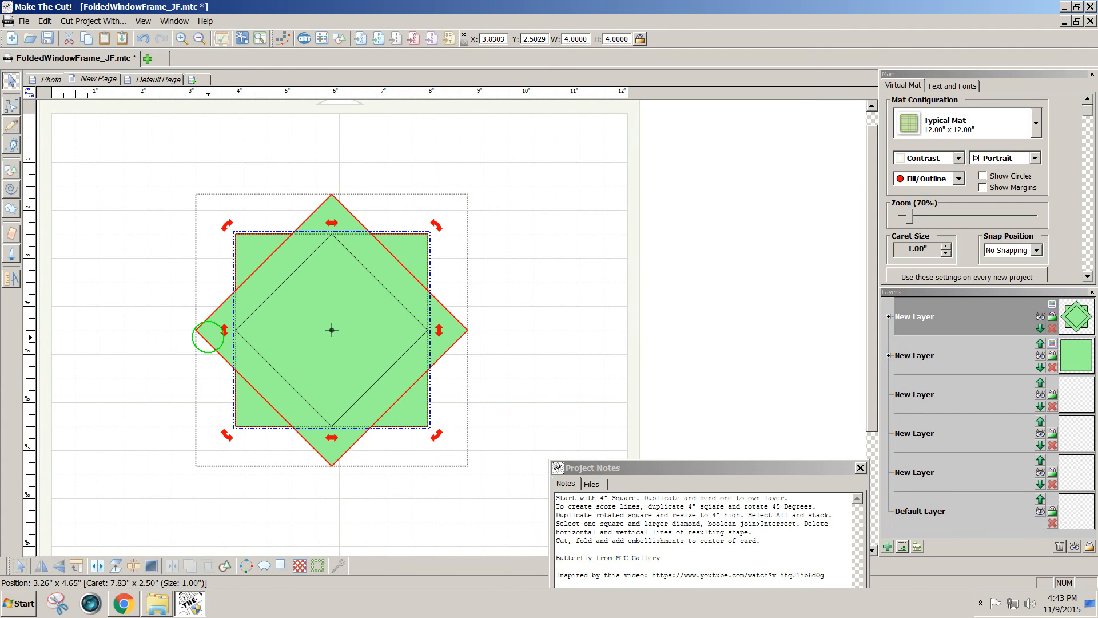
left_click(208, 337)
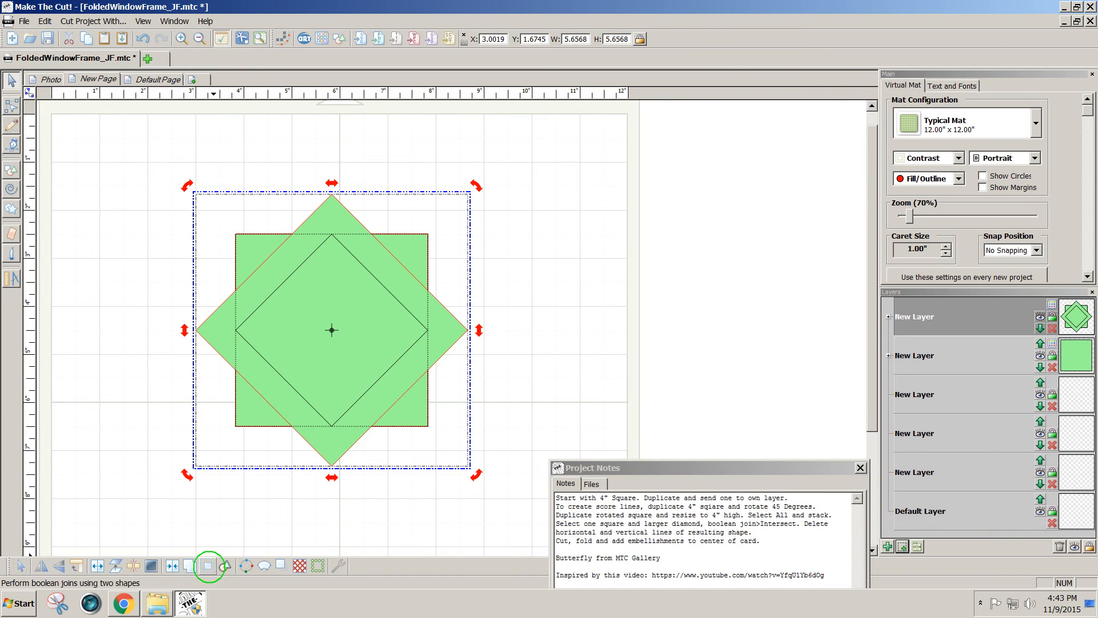
left_click(208, 566)
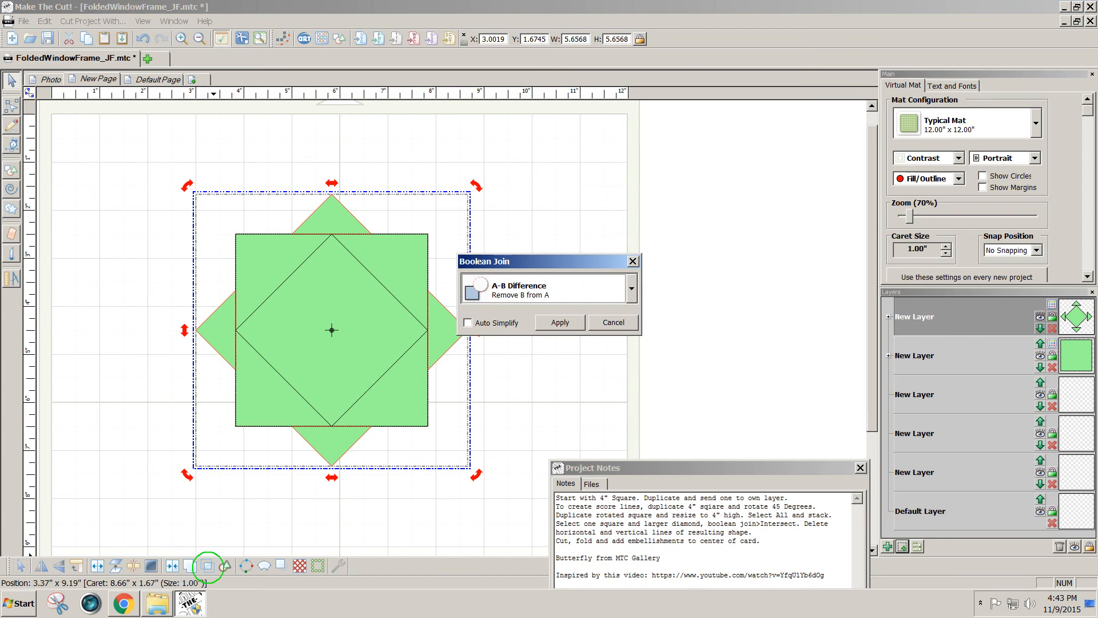
left_click(632, 289)
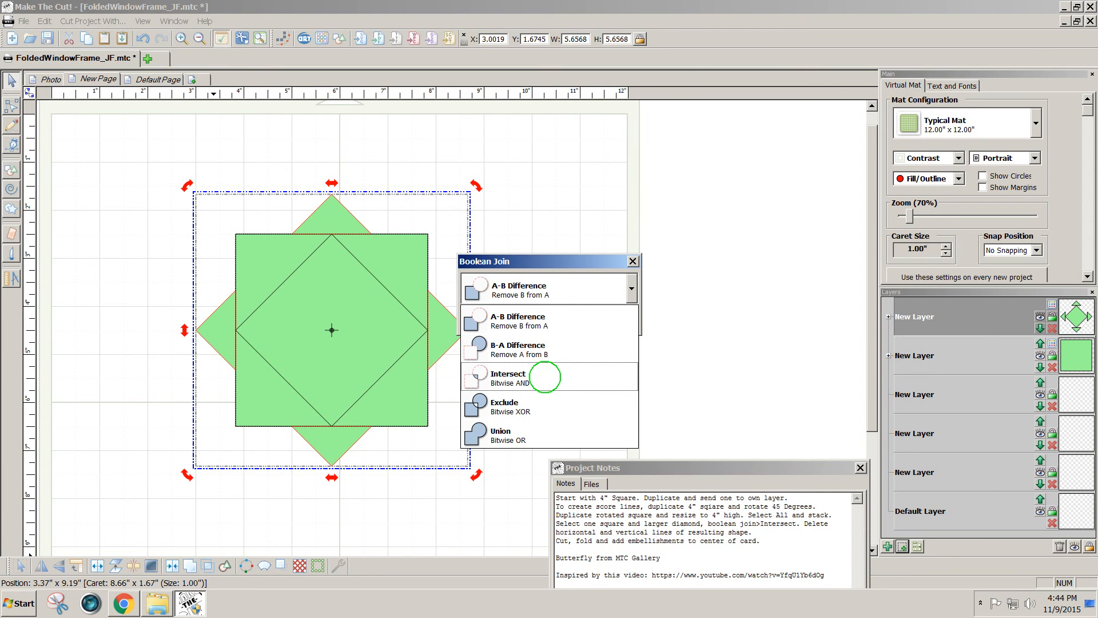
left_click(545, 377)
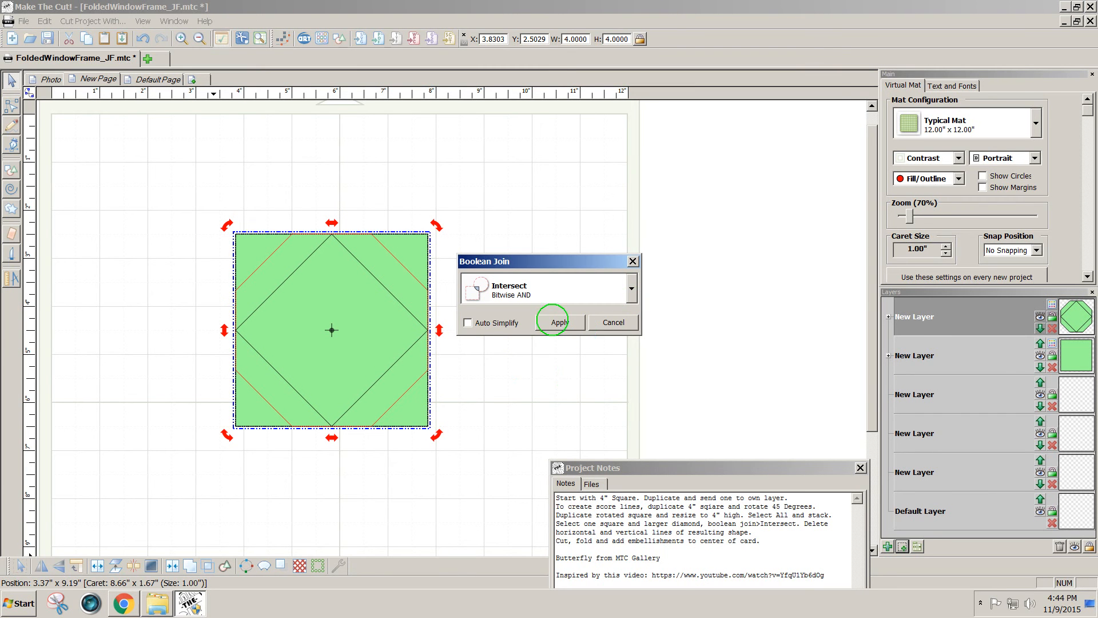
left_click(551, 324)
left_click(550, 329)
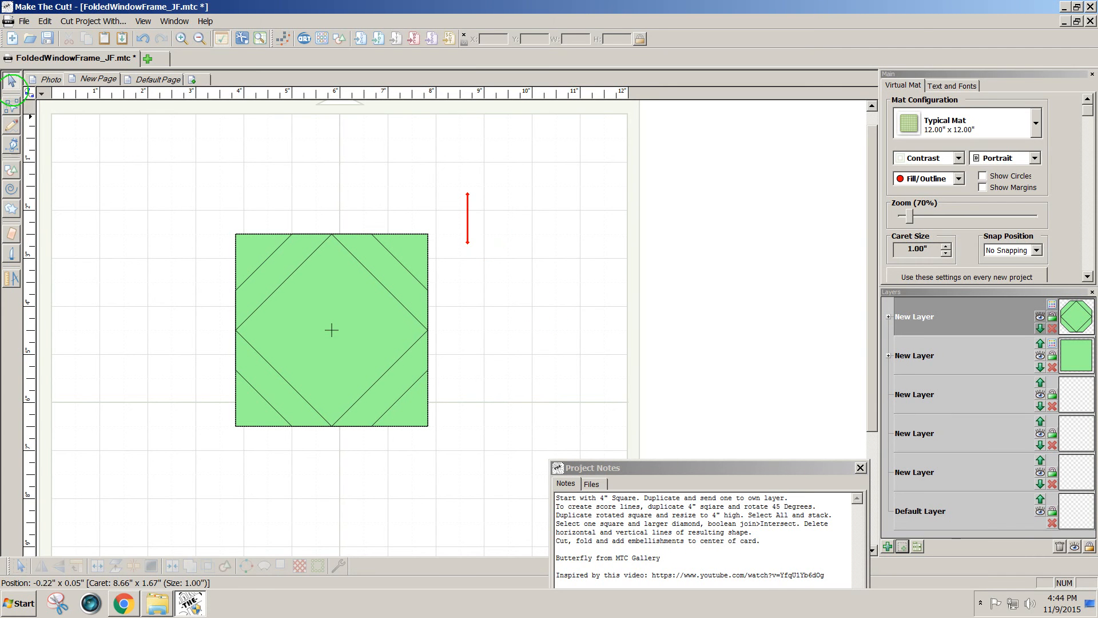
Delete the horizontal and vertical edges of the intersected shape, leaving only its four diagonal corner lines
left_click(18, 109)
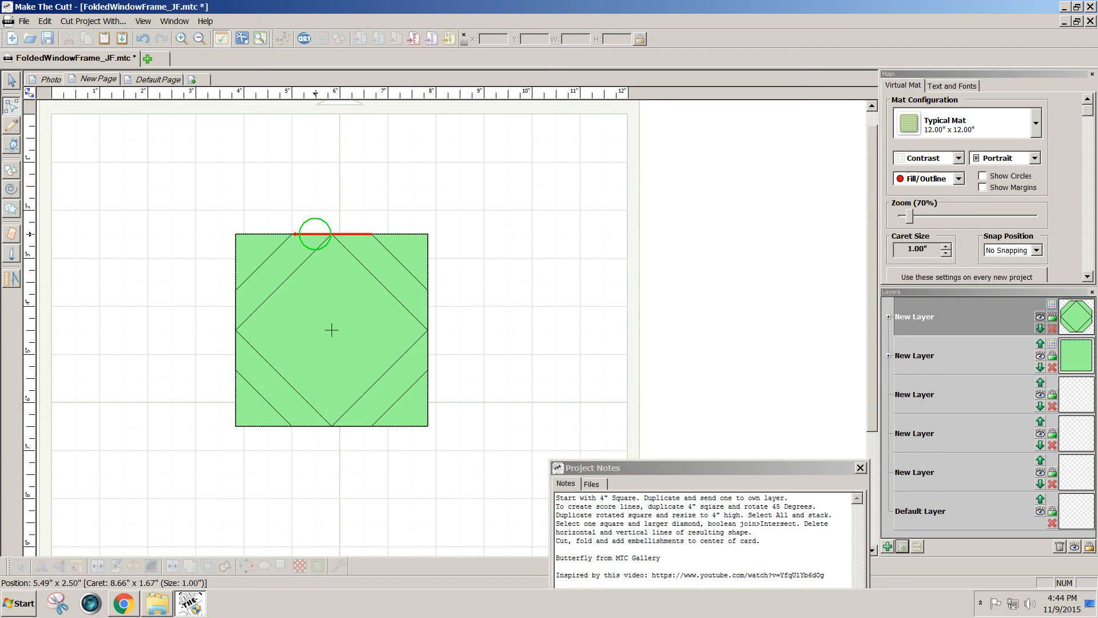
left_click(314, 234)
key("Delete")
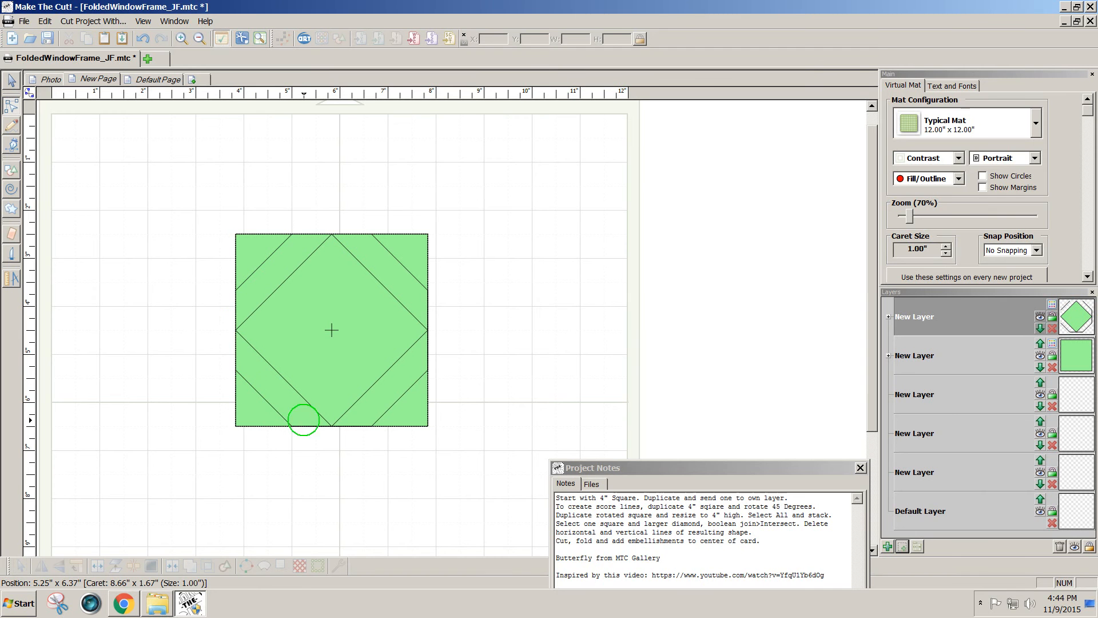
left_click(306, 422)
key("Delete")
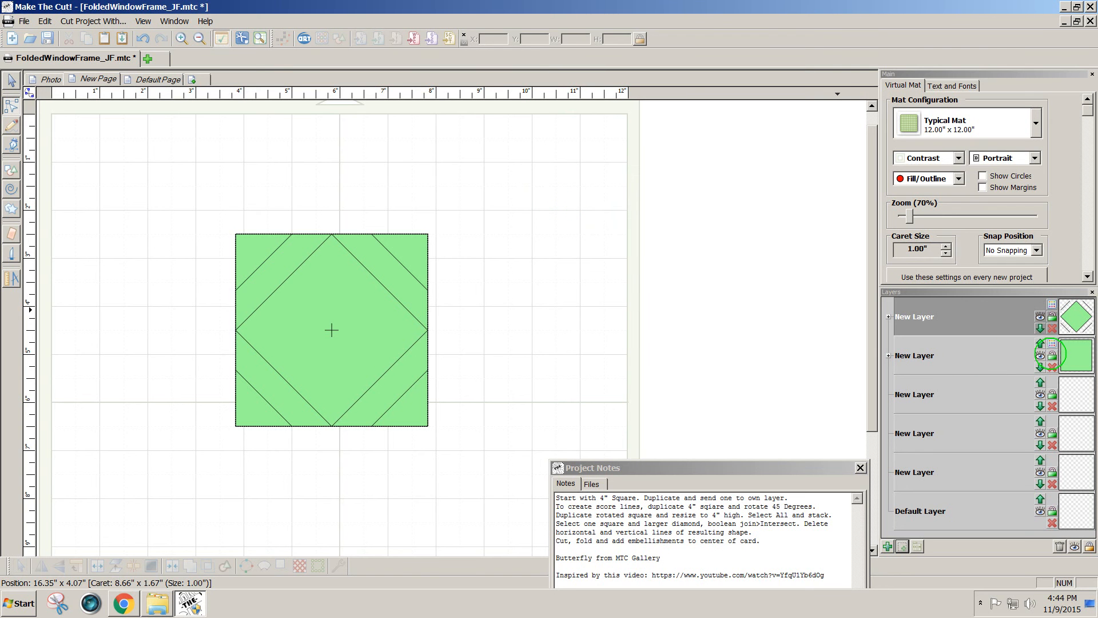
Hide the square's layer and give the score-line layer a new line style with 0.06" dashes and 0.15" spaces
left_click(1041, 356)
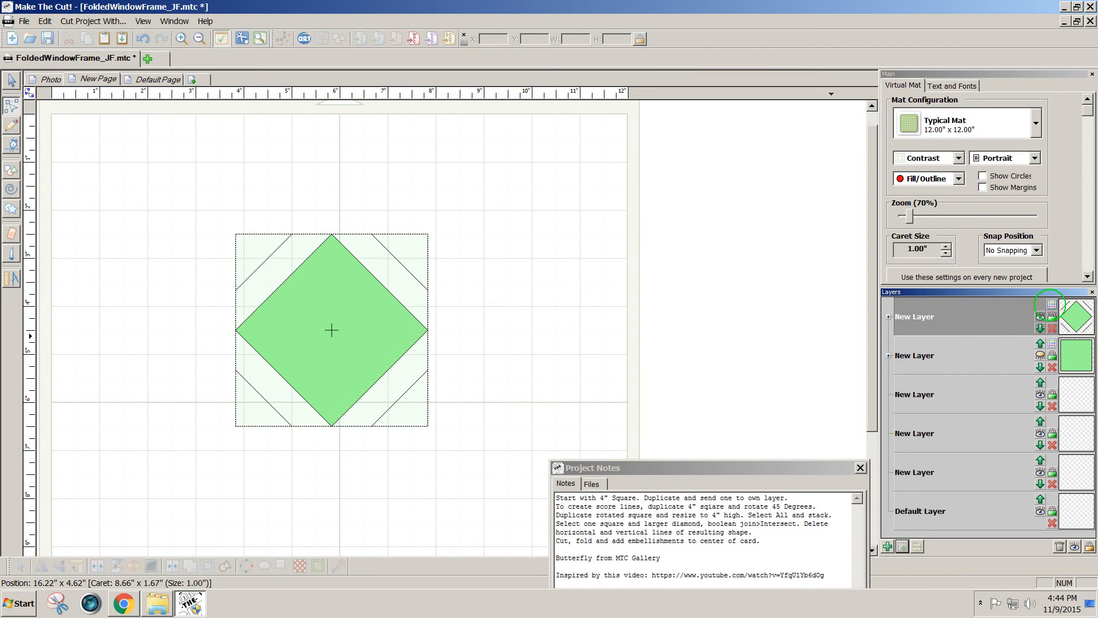
left_click(1051, 304)
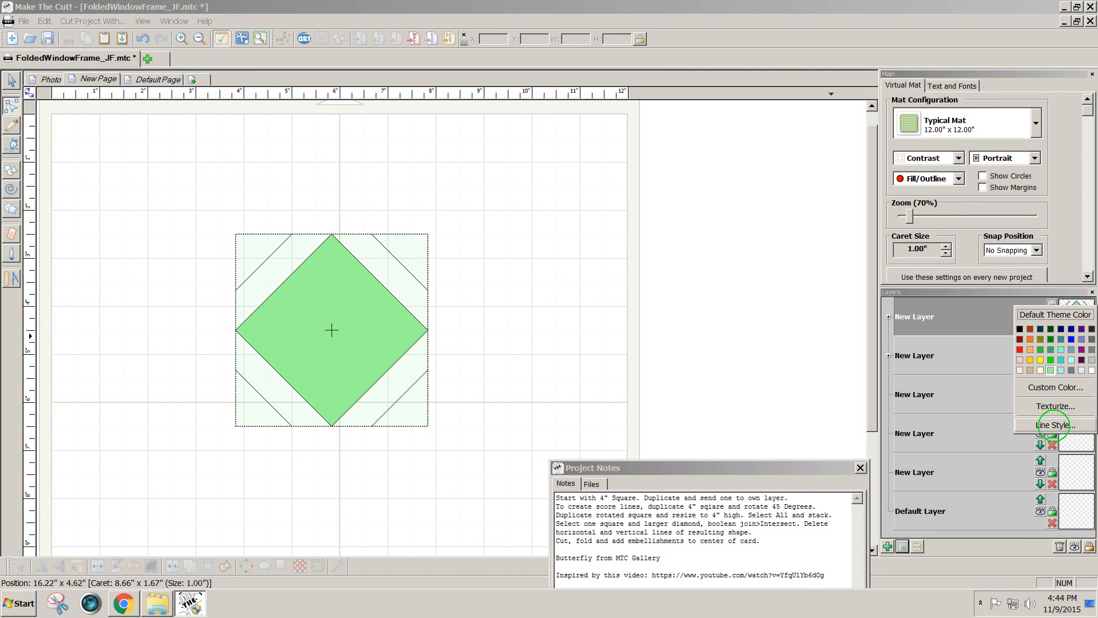
left_click(1052, 425)
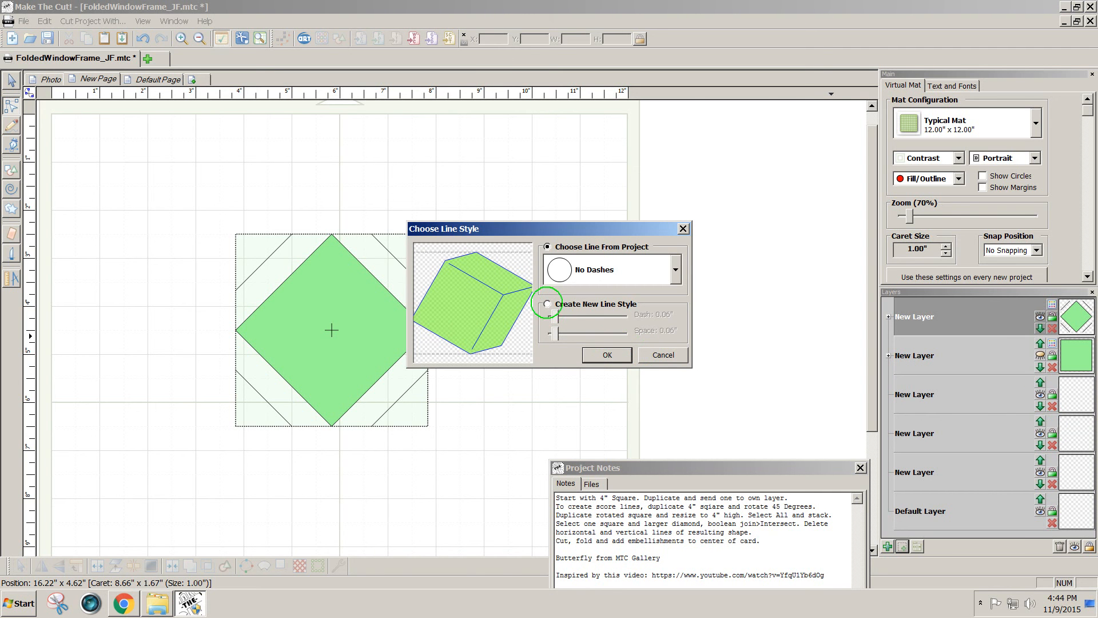
left_click(547, 304)
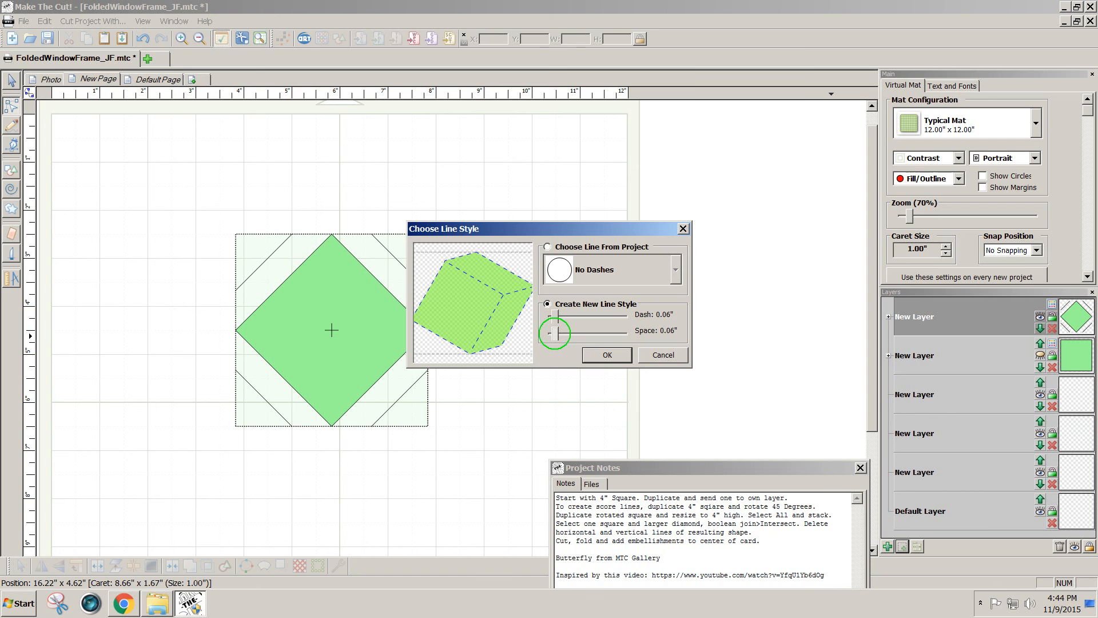
left_click_drag(555, 333, 562, 333)
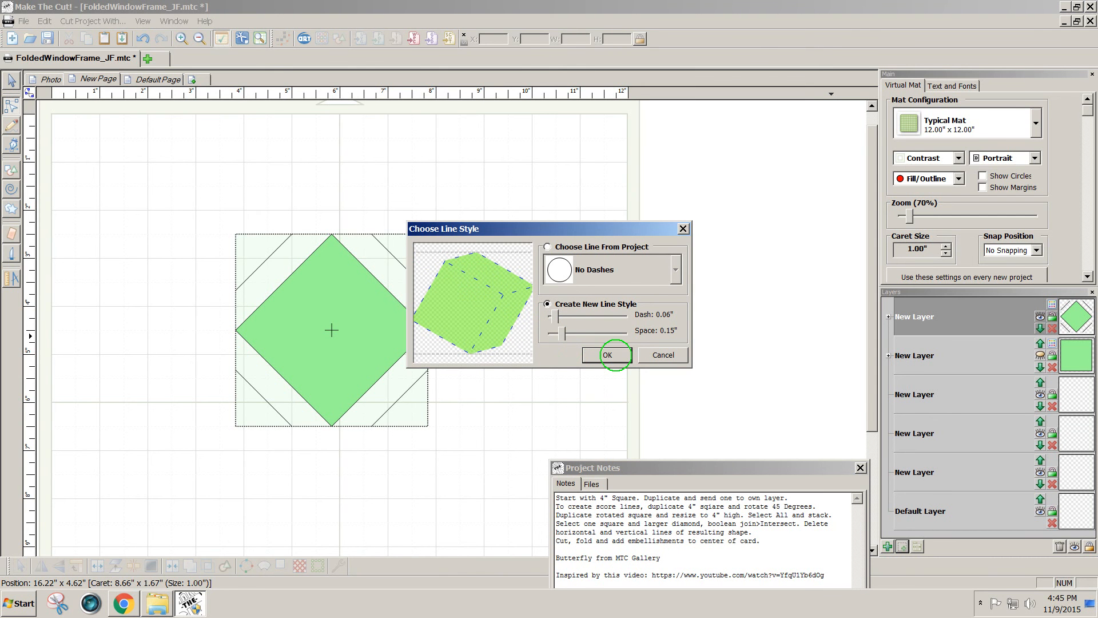
left_click(608, 354)
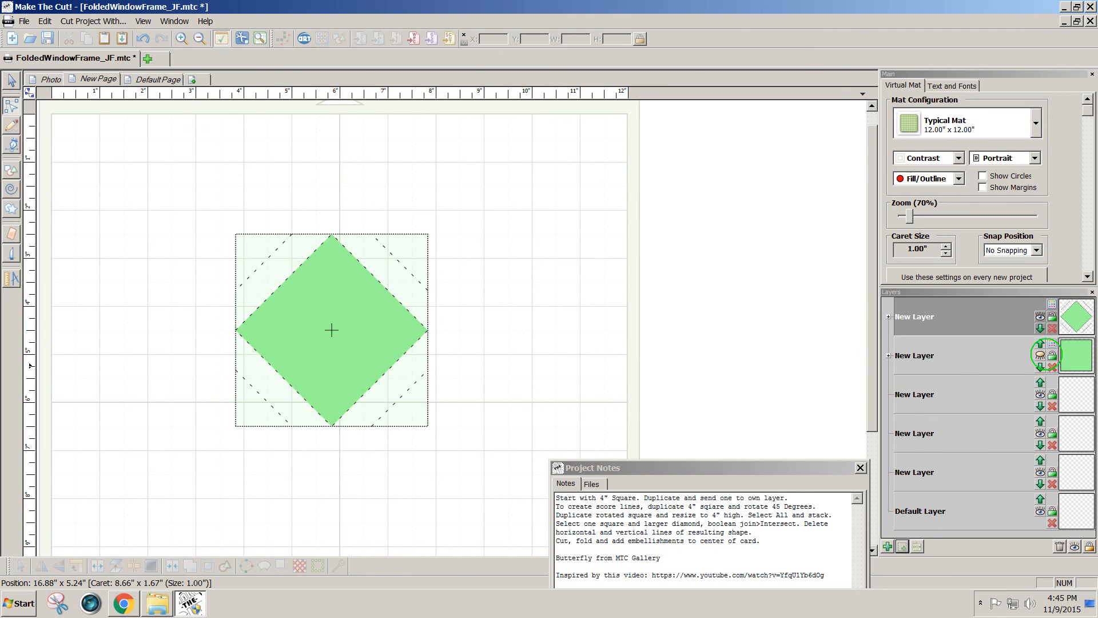
Show the square's layer again and remove all the empty layers
left_click(1040, 355)
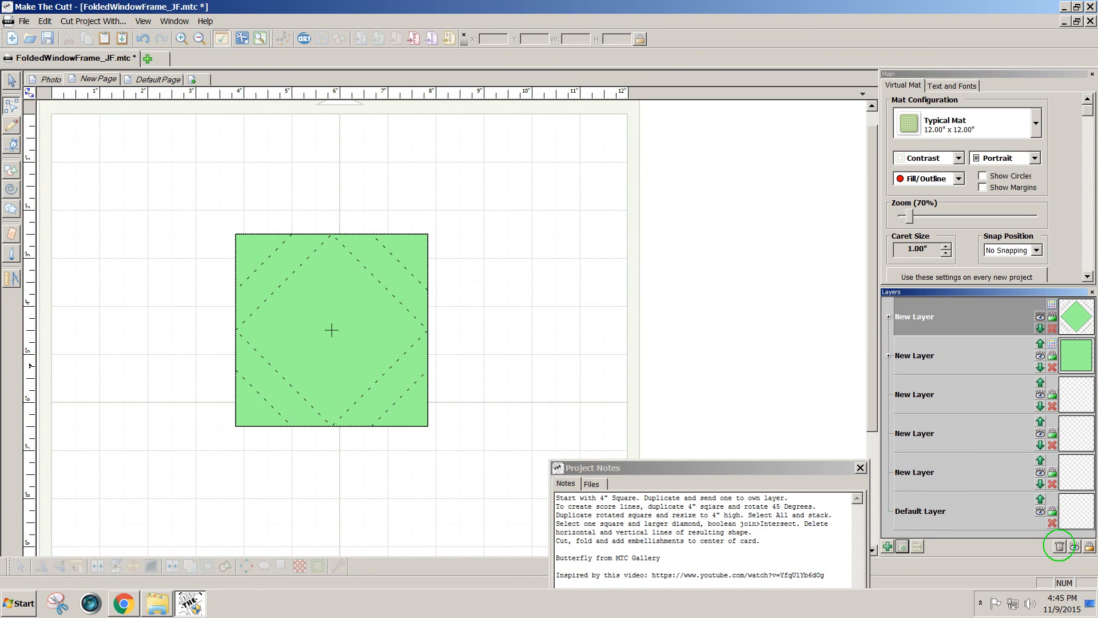
left_click(1059, 547)
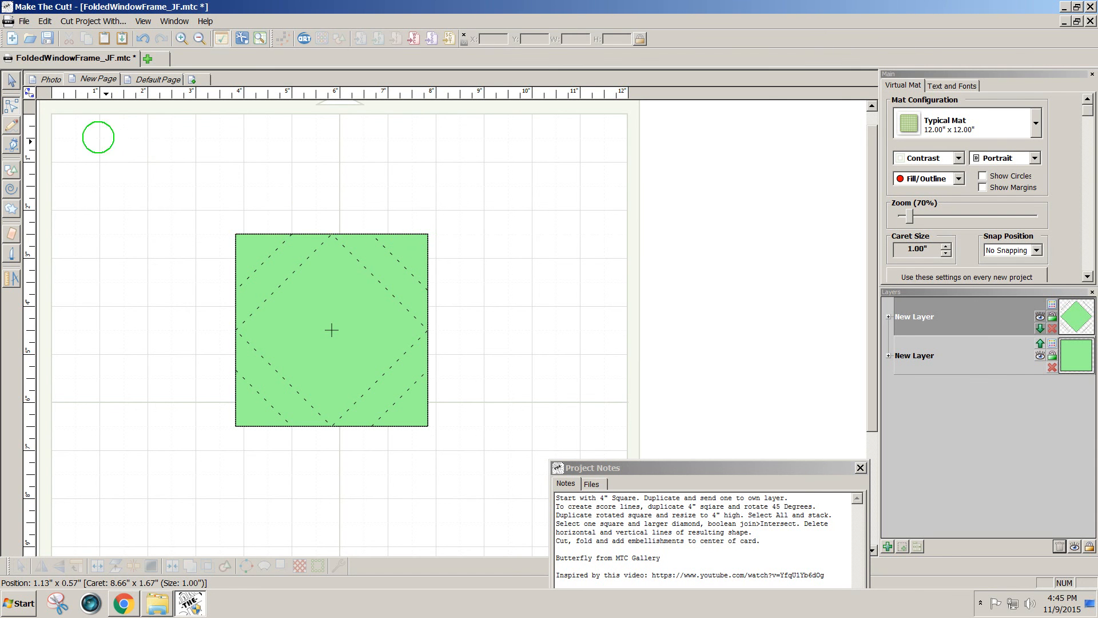
Try rotating the card picture on the Photo page, and undo the rotation
left_click(40, 79)
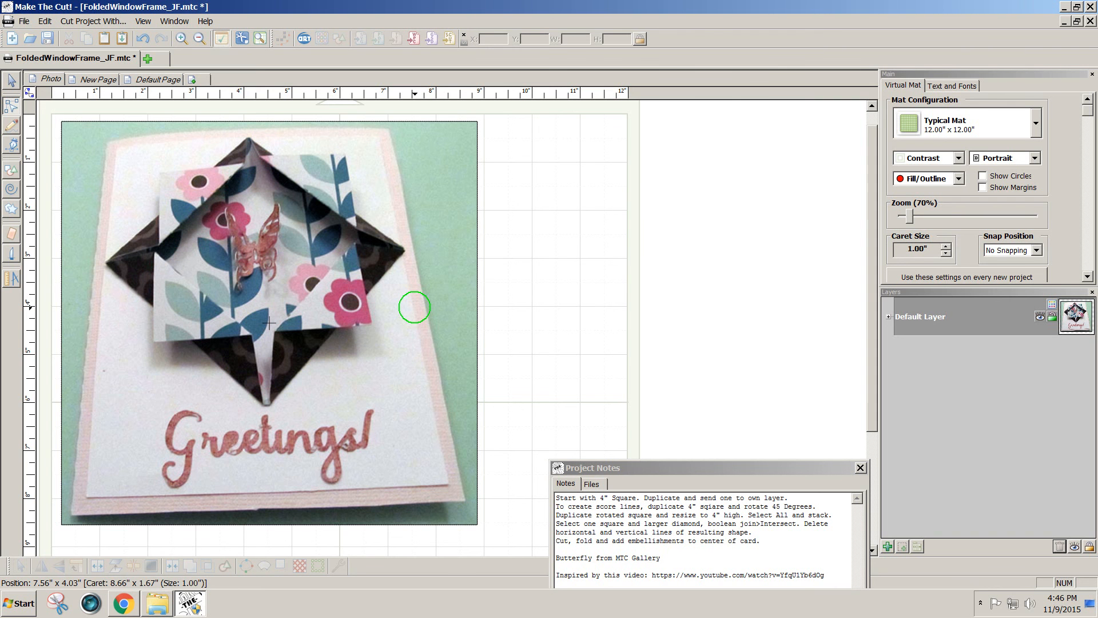
left_click(14, 80)
left_click(230, 342)
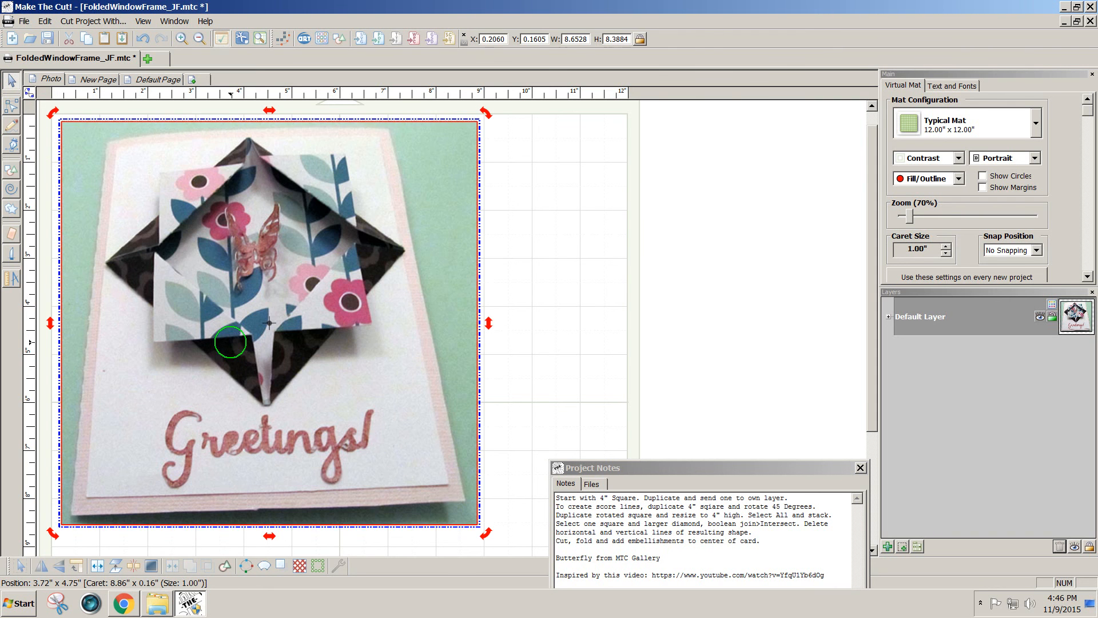
left_click_drag(485, 531, 566, 285)
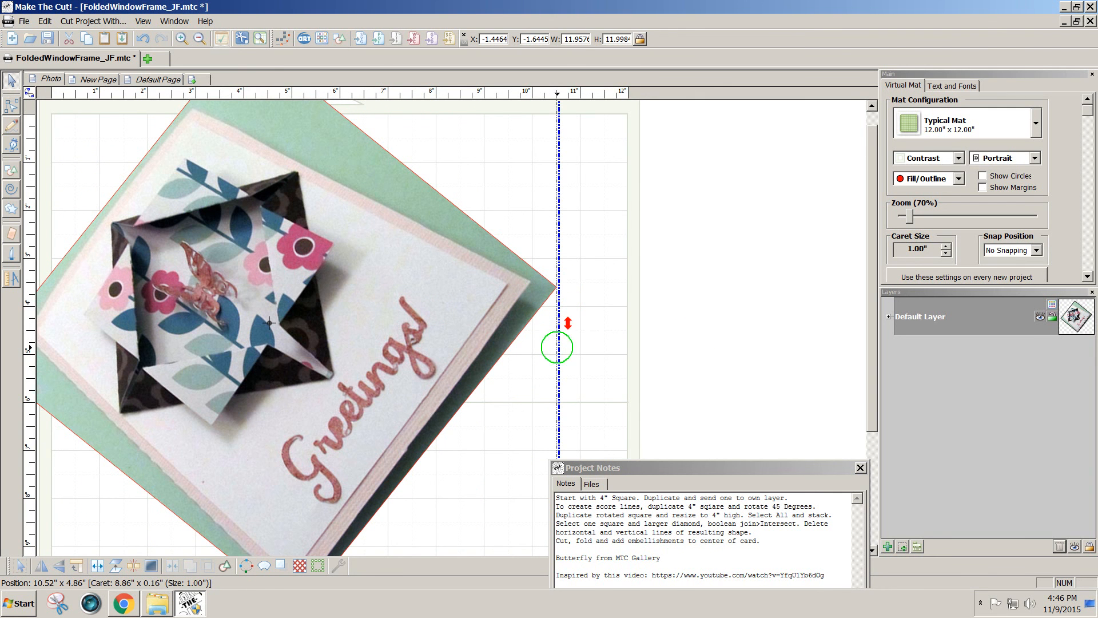
key("ctrl+z")
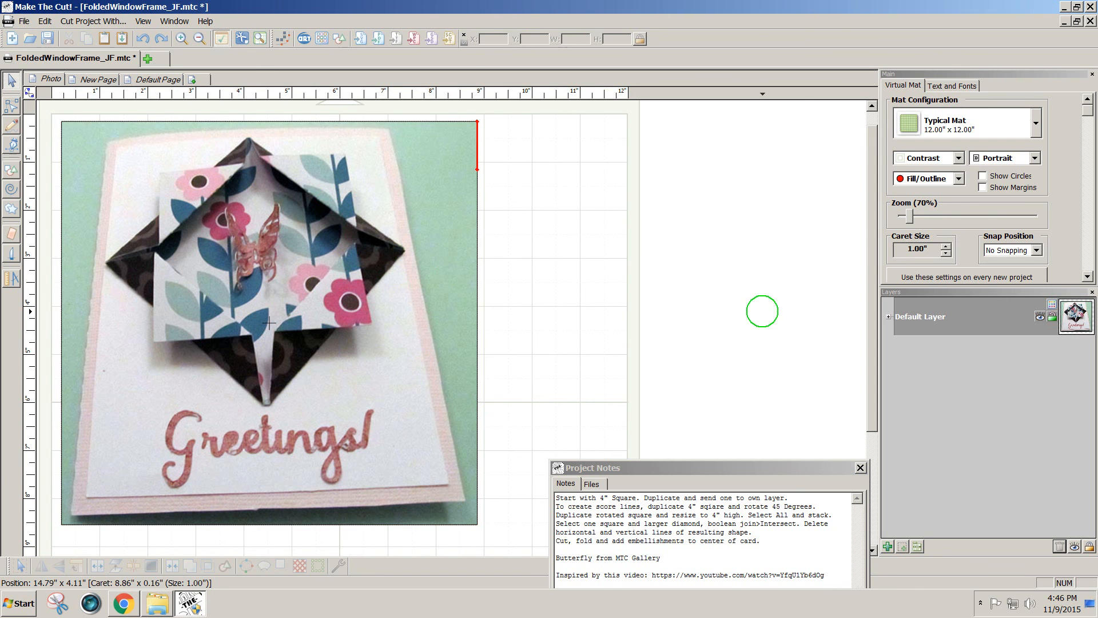
Compare the dashed score-line design on New Page with the finished card on the Photo page
left_click_drag(911, 216, 904, 217)
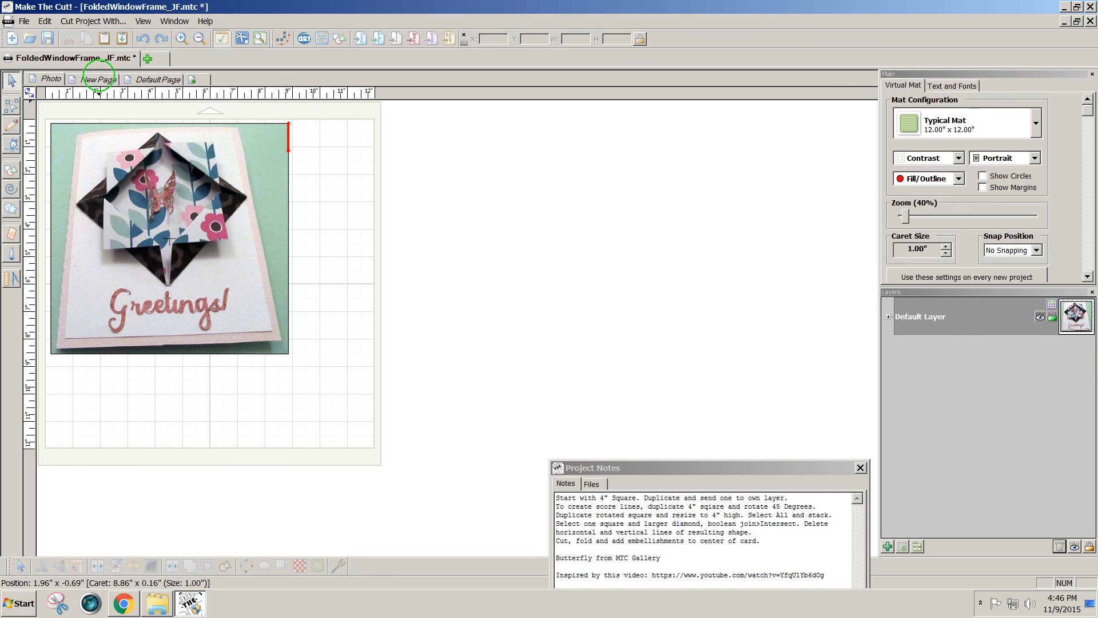
left_click(100, 79)
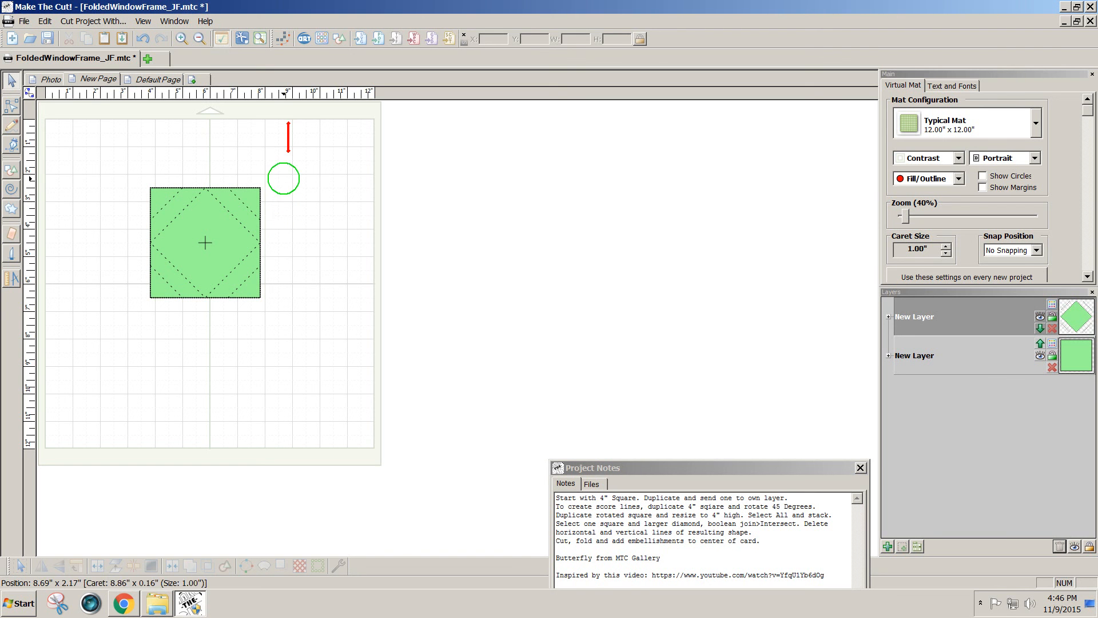
left_click(50, 79)
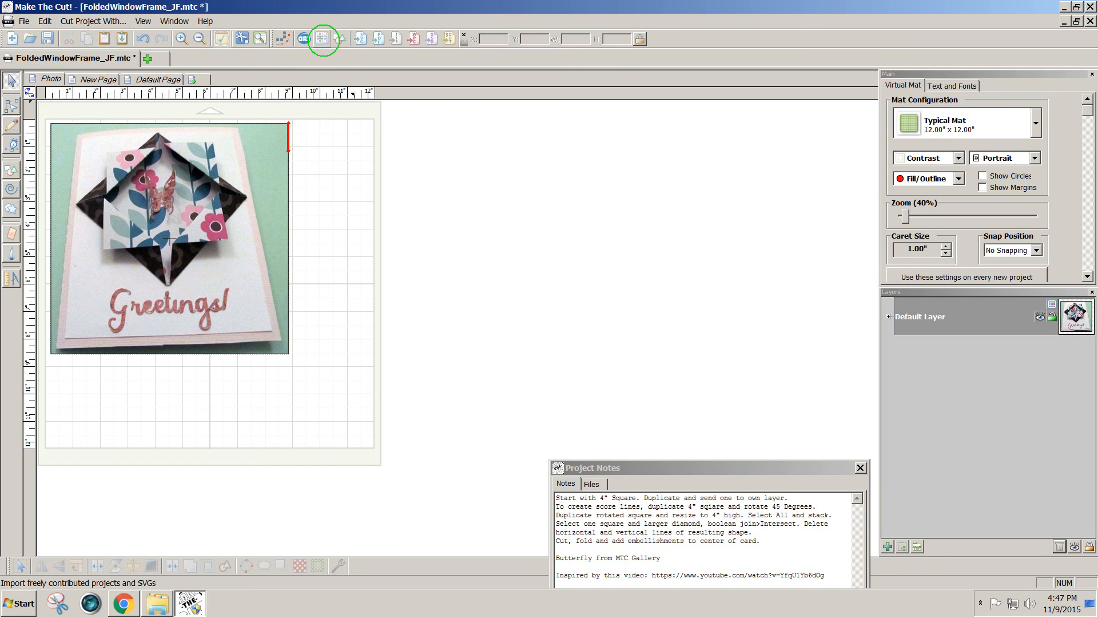
Search the Make The Cut! Gallery for "butterfly" in descending date order, and close the gallery after viewing the designs
left_click(321, 39)
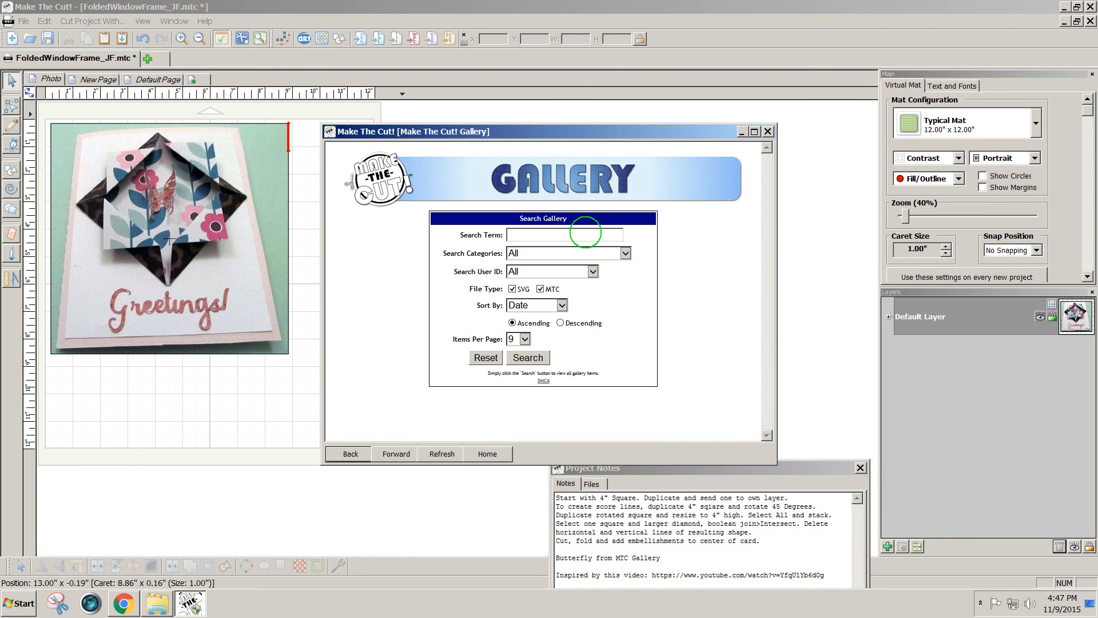
left_click(584, 232)
type("butterfly")
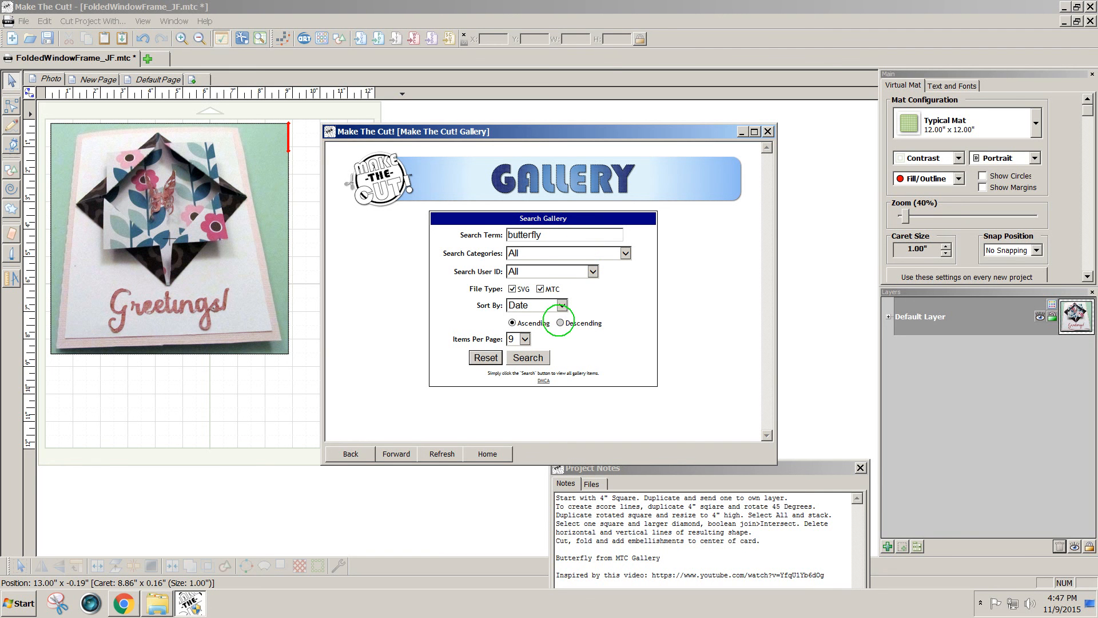
left_click(560, 323)
left_click(540, 357)
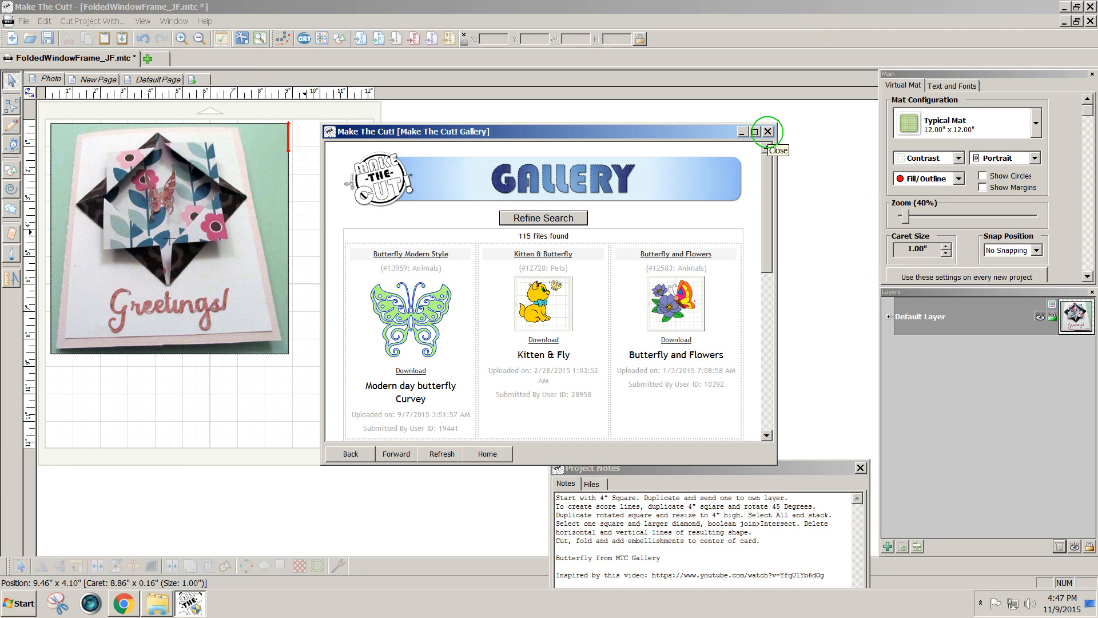
left_click(768, 131)
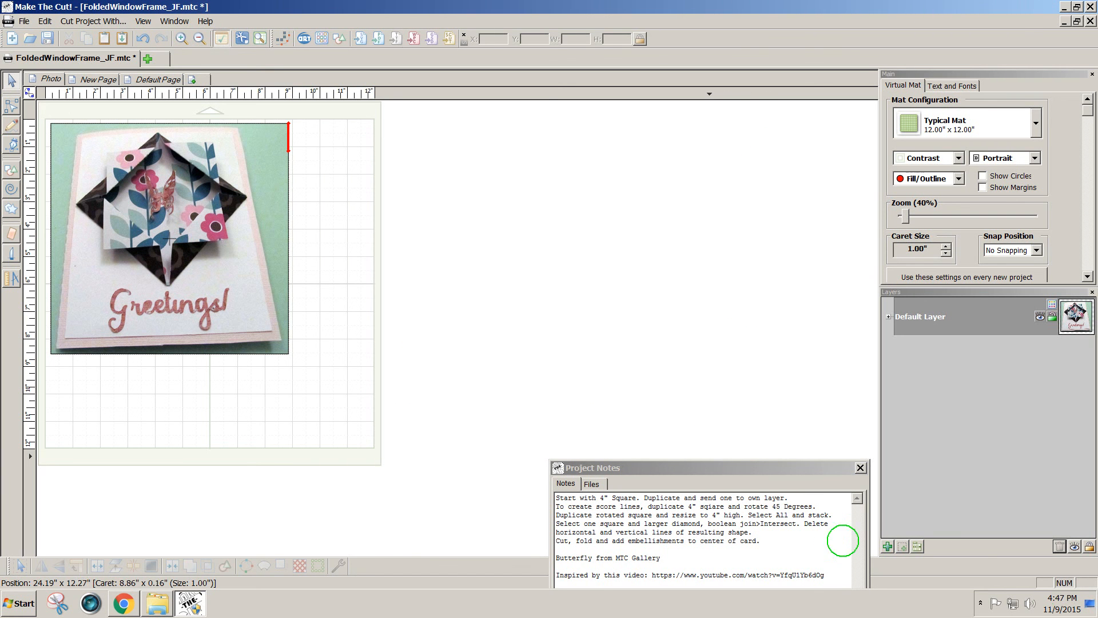
left_click(979, 607)
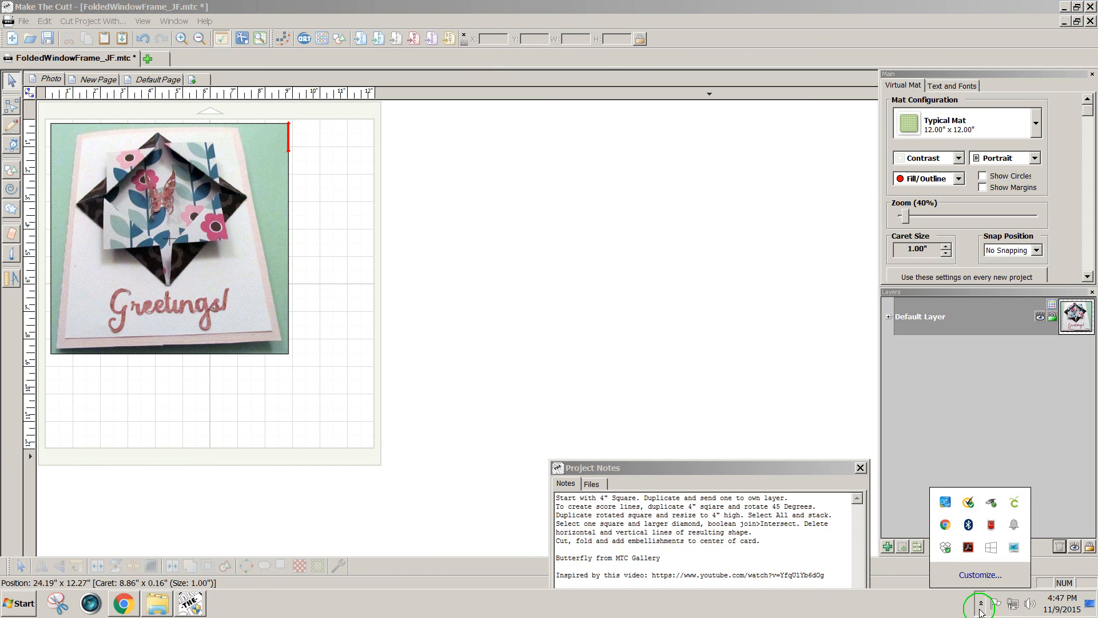